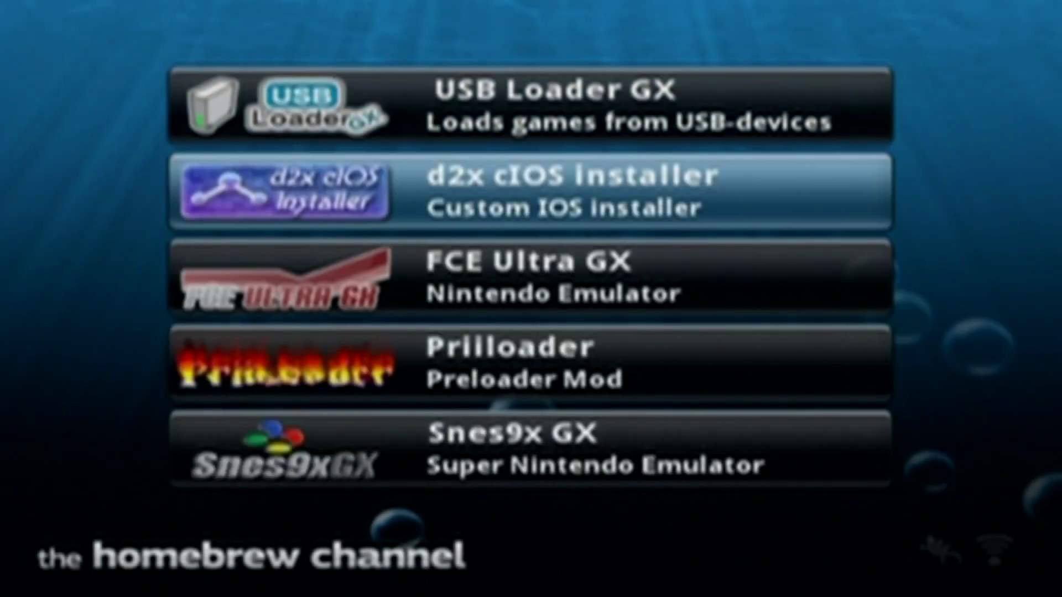
Step: Launch USB Loader GX, use Partition 2 (923.17GB) for games, and switch to grid view
key("Up")
key("Return")
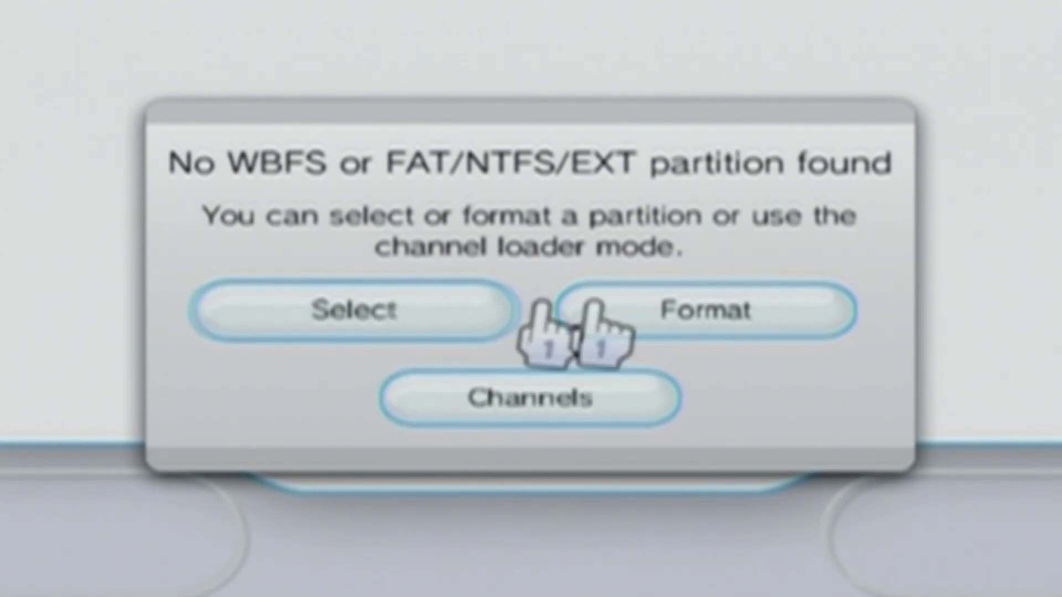
left_click(412, 307)
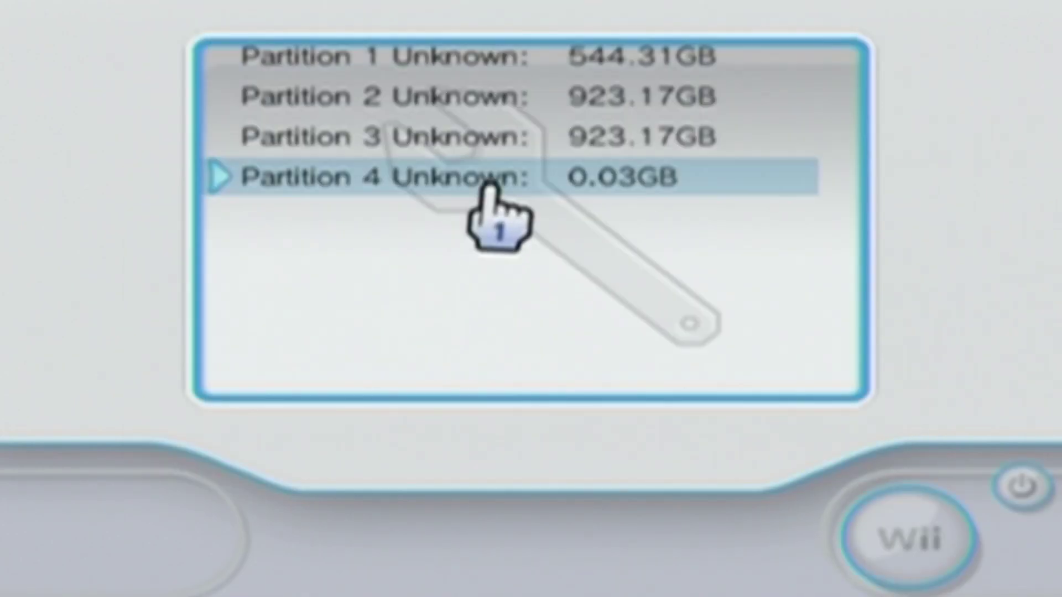
left_click(507, 98)
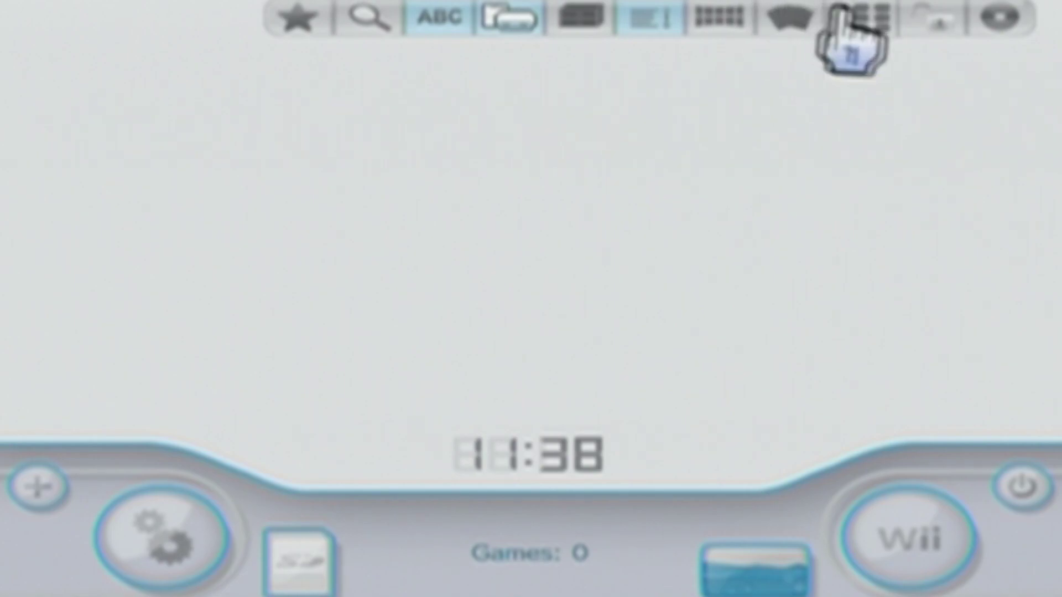
left_click(860, 18)
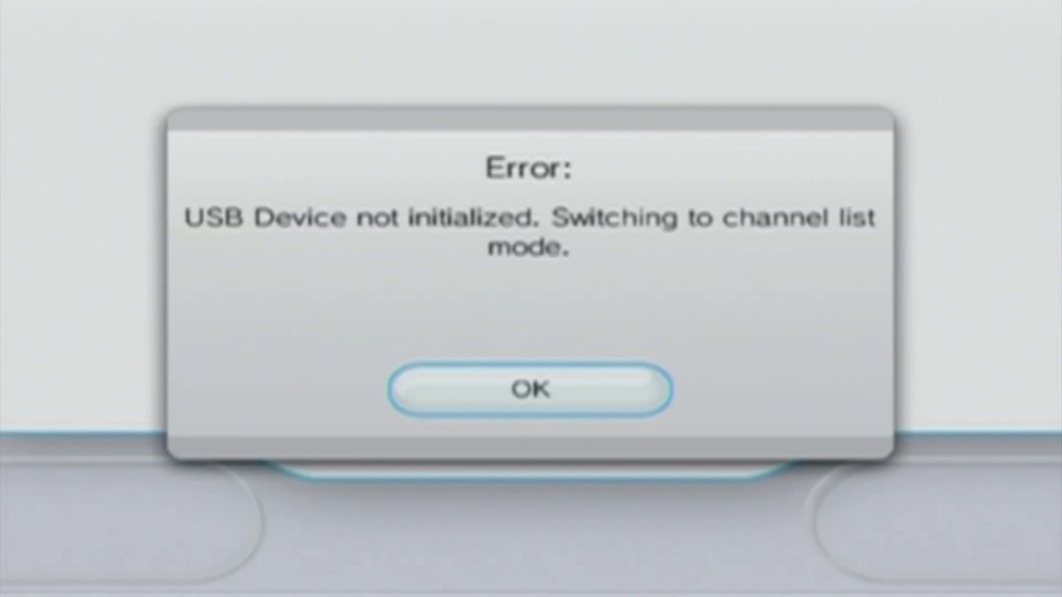
Step: Enable Wii Games as a title source in USB Loader GX
key("Return")
left_click(414, 32)
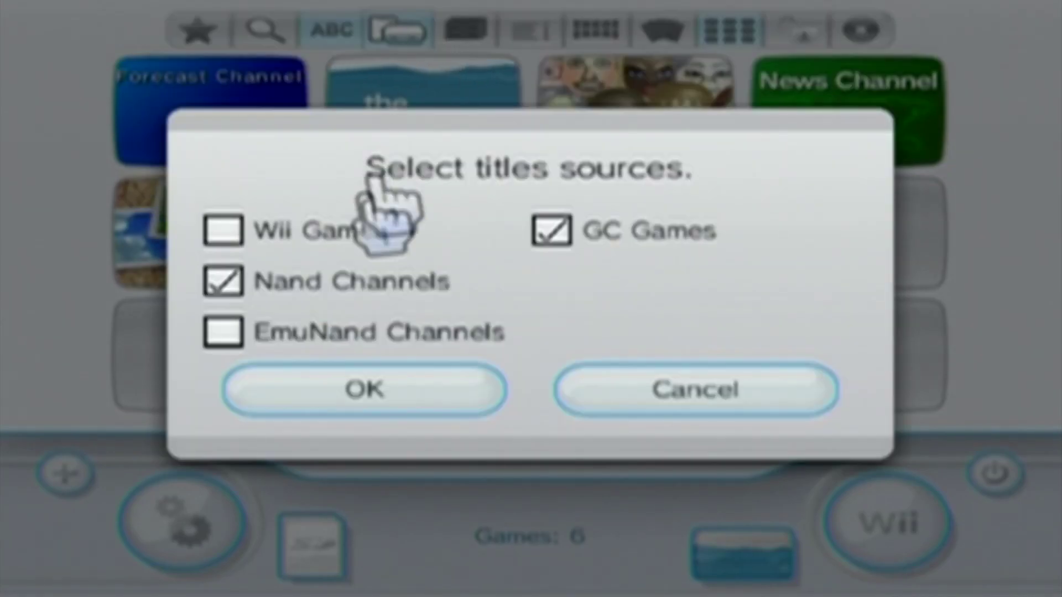
left_click(224, 229)
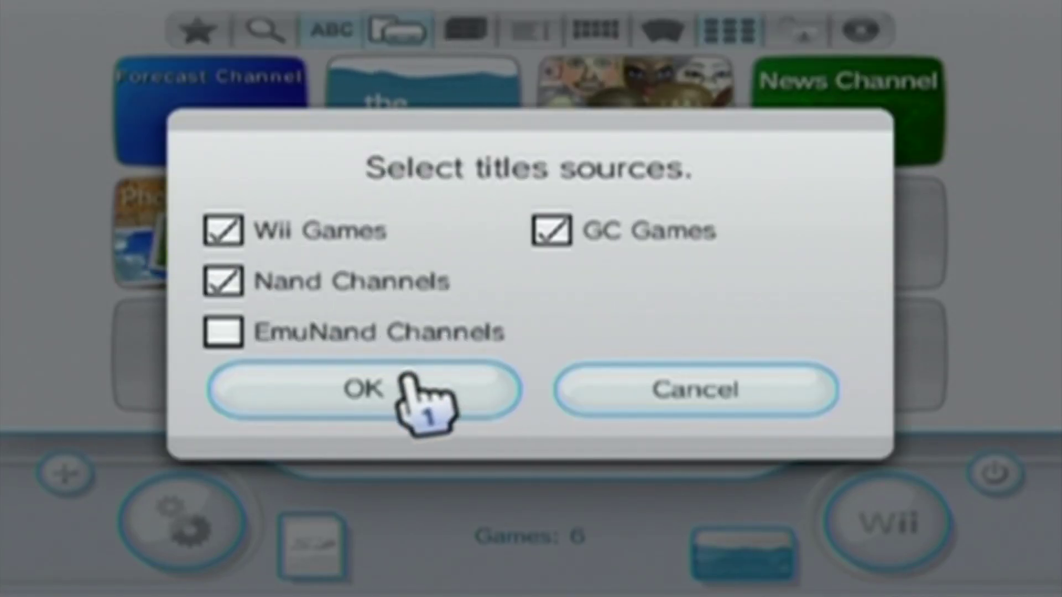
left_click(425, 387)
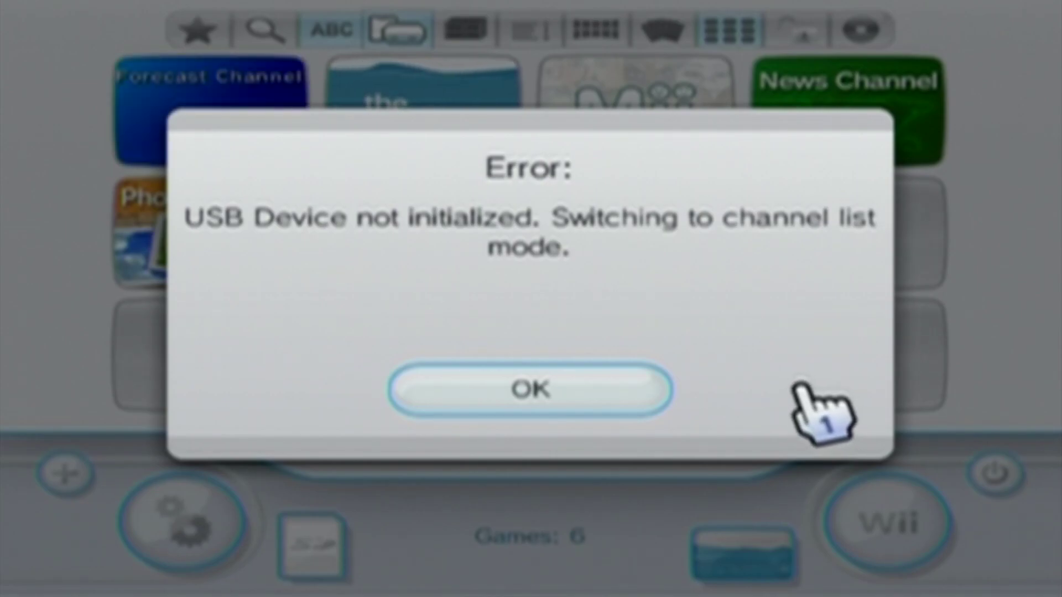
Step: Dismiss the USB error, check the category filter, and try loading from the disc drive
left_click(622, 396)
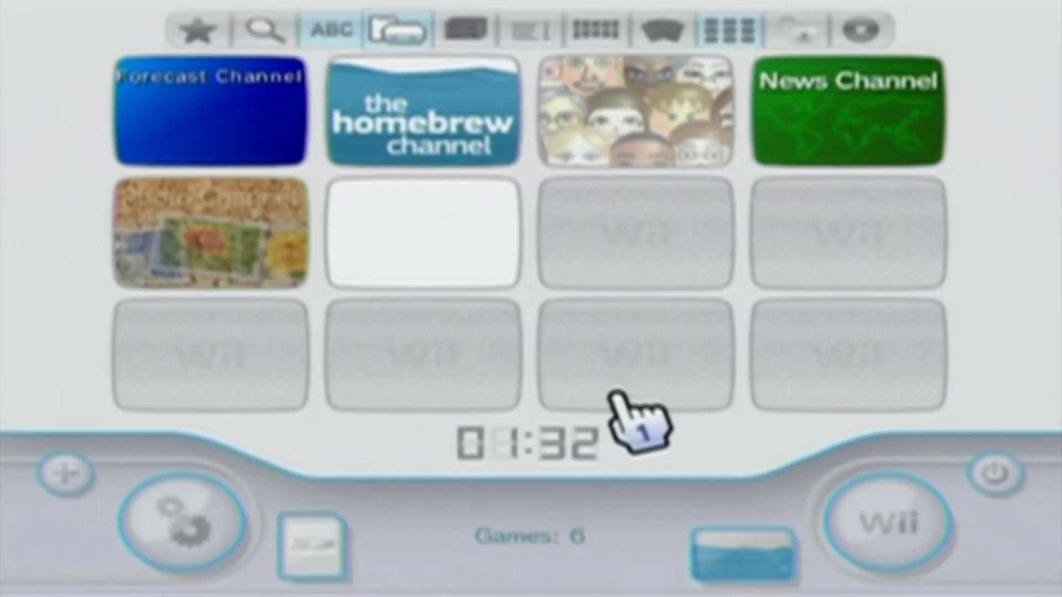
left_click(467, 29)
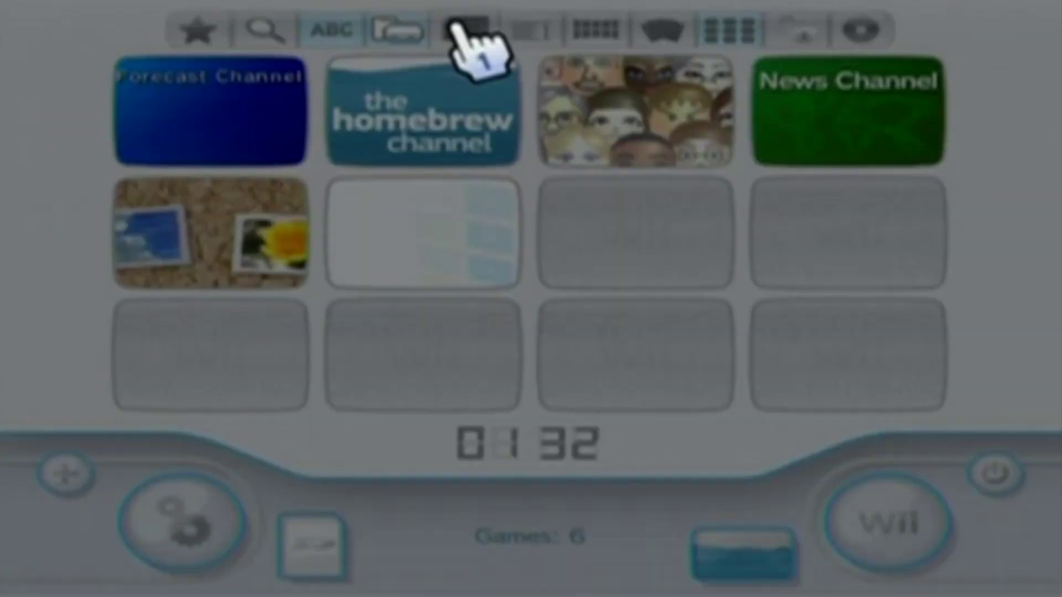
left_click(677, 548)
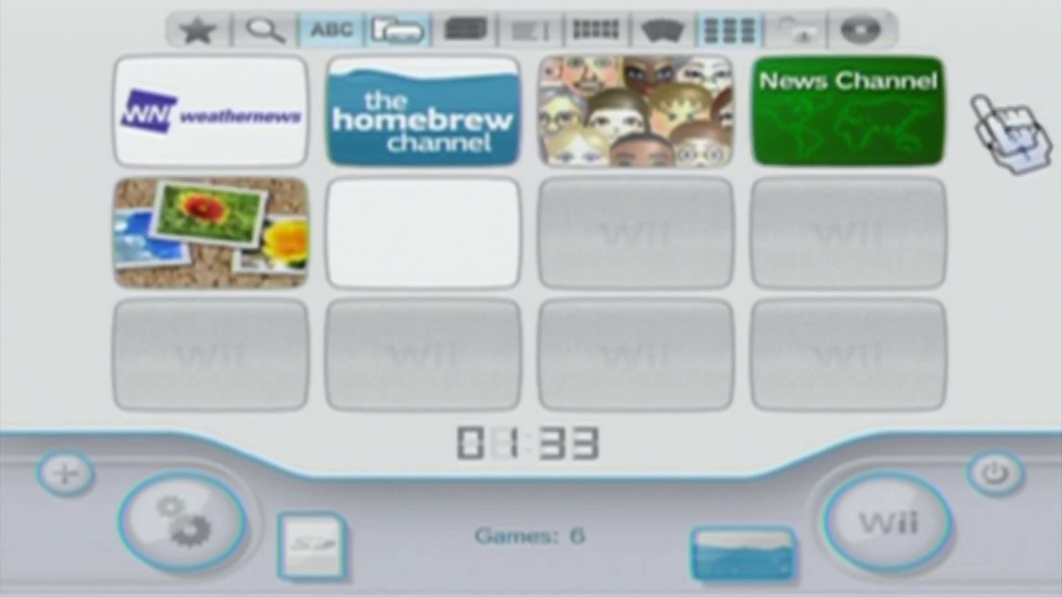
left_click(860, 32)
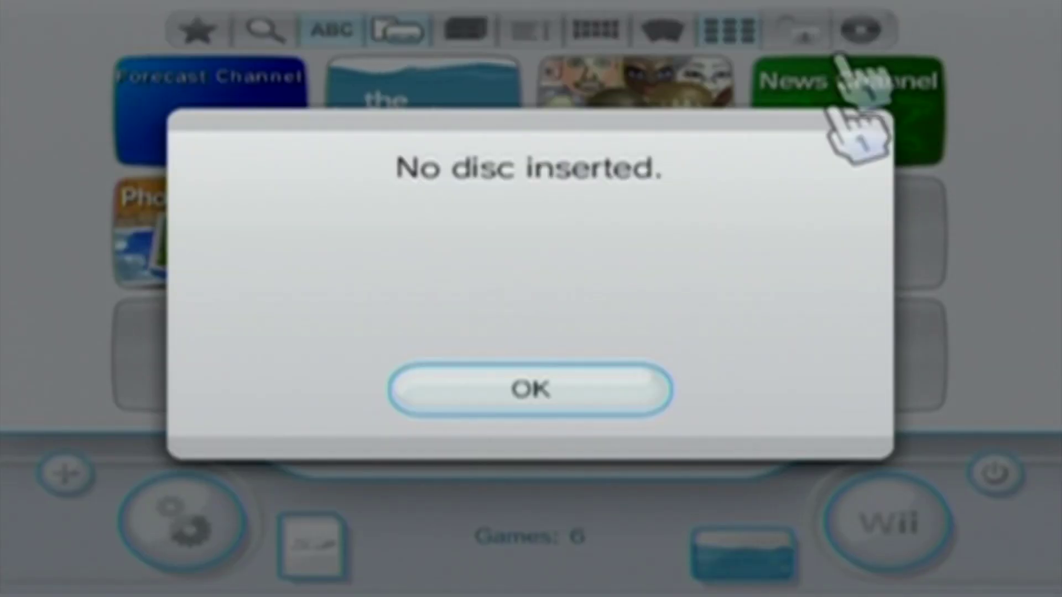
left_click(642, 365)
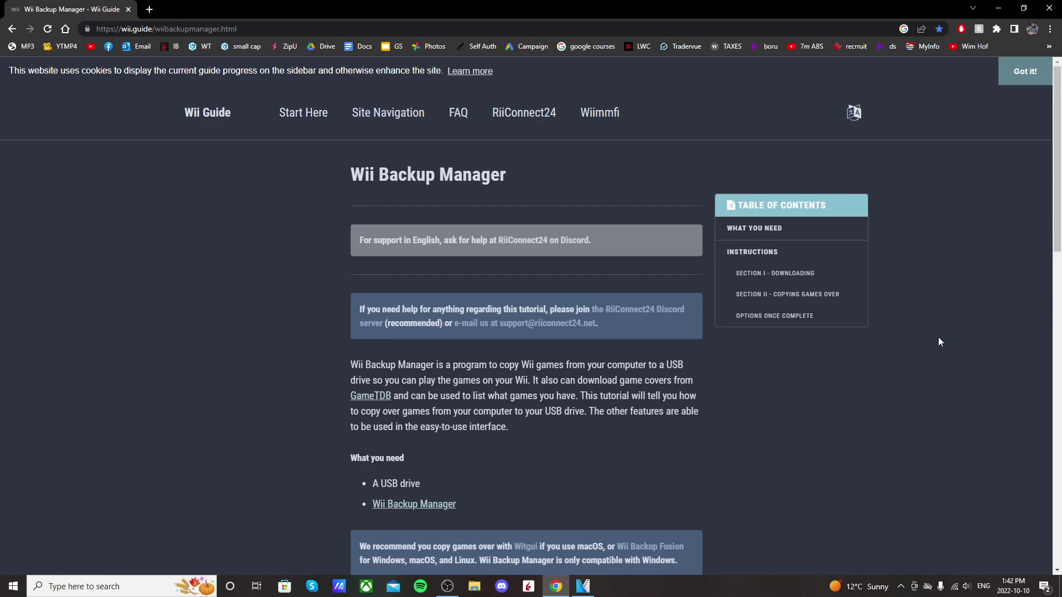
Step: Download Wii-Backup-Manager.zip from the Wii Guide page and open it in WinRAR
scroll(734, 429, "down", 1)
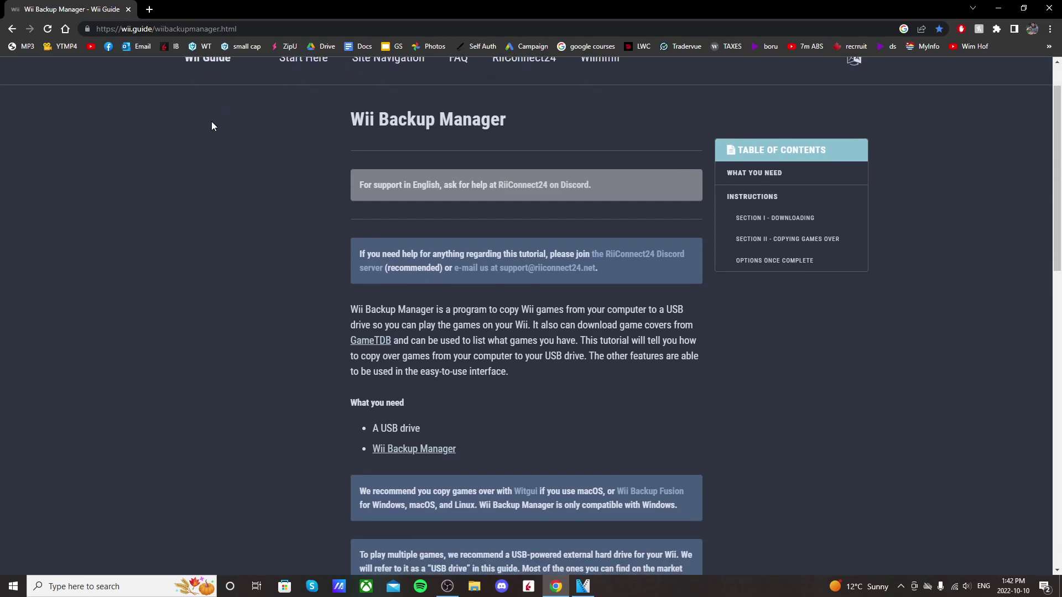
left_click(432, 453)
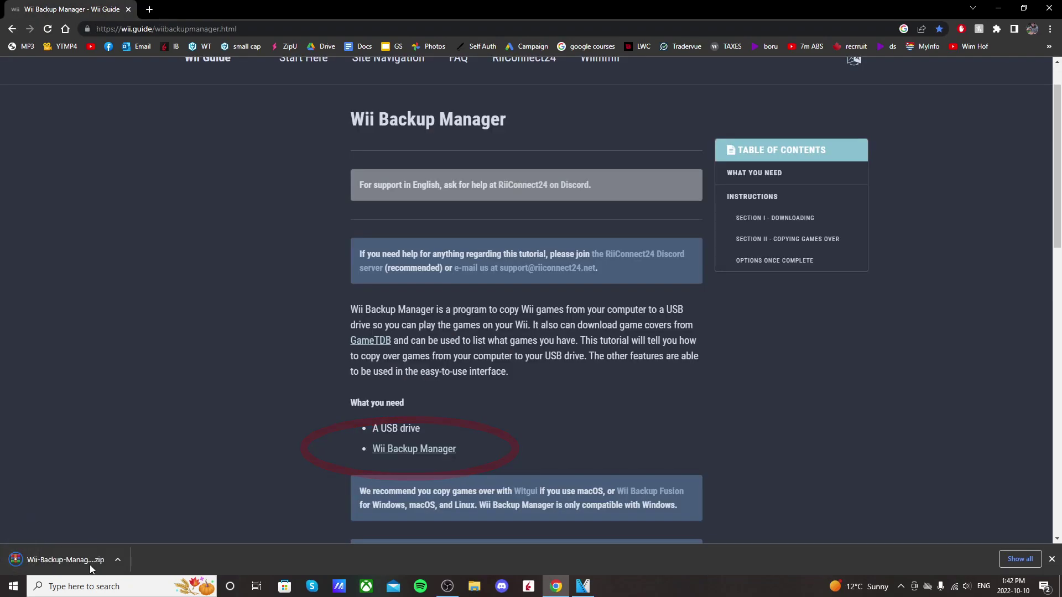
left_click(88, 559)
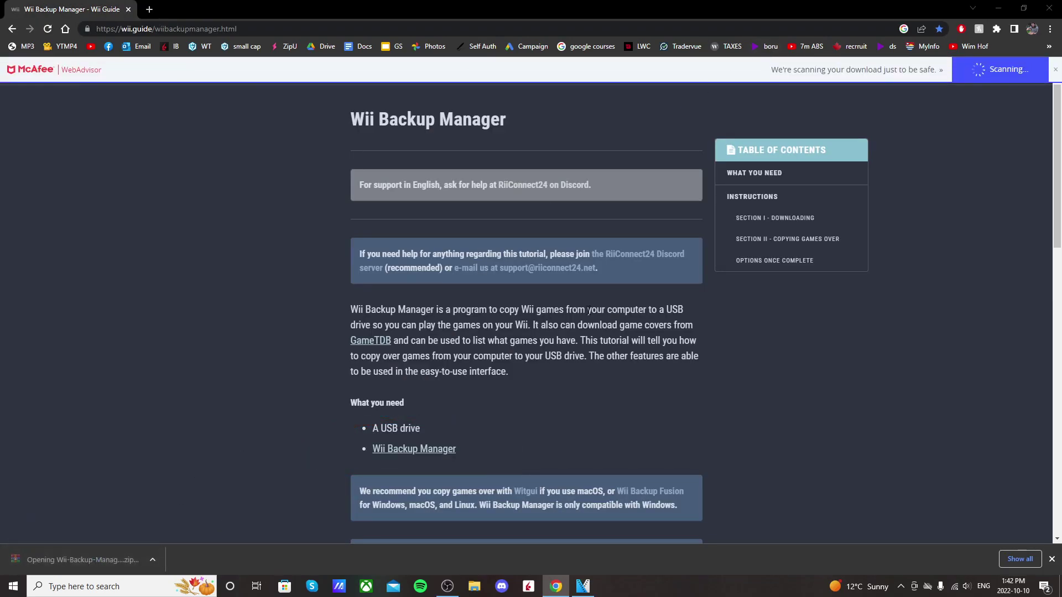
Step: Dismiss the trial notice and create a desktop folder named 'Wii Backup Manager'
left_click(742, 115)
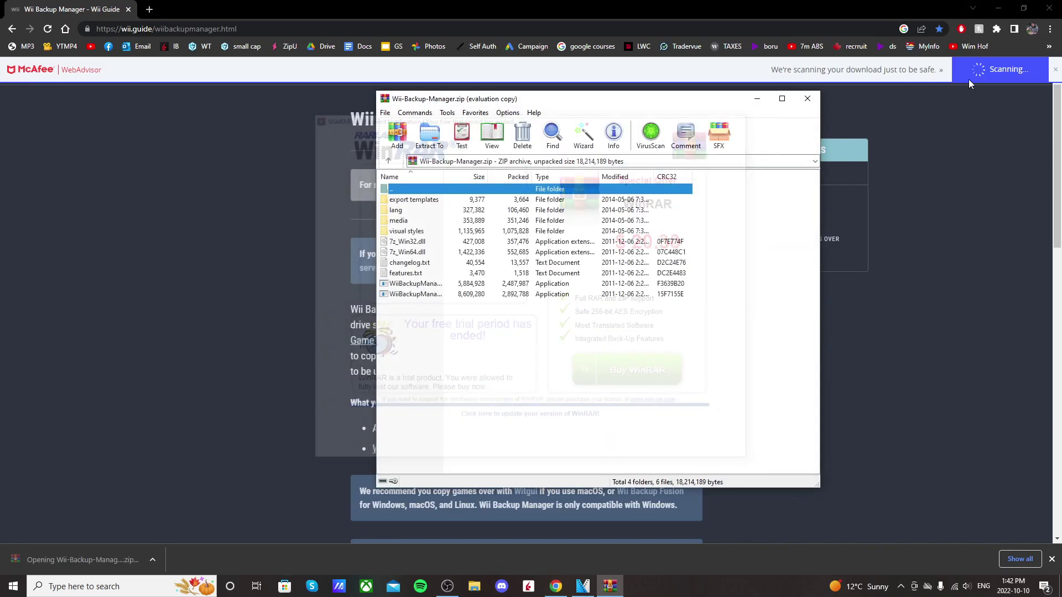
left_click(999, 7)
left_click_drag(651, 102, 616, 66)
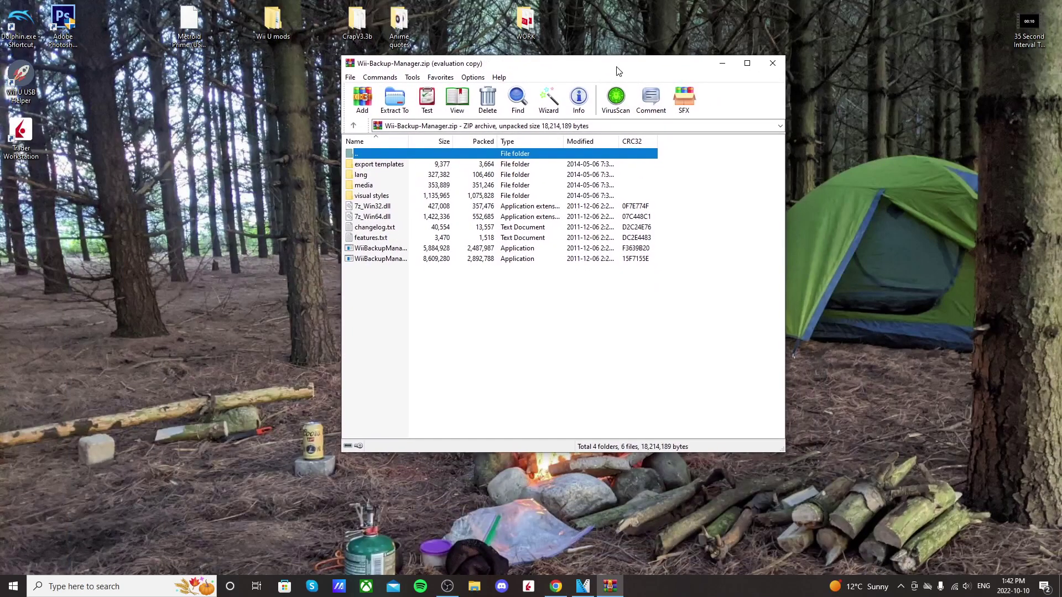
right_click(202, 182)
mouse_move(308, 303)
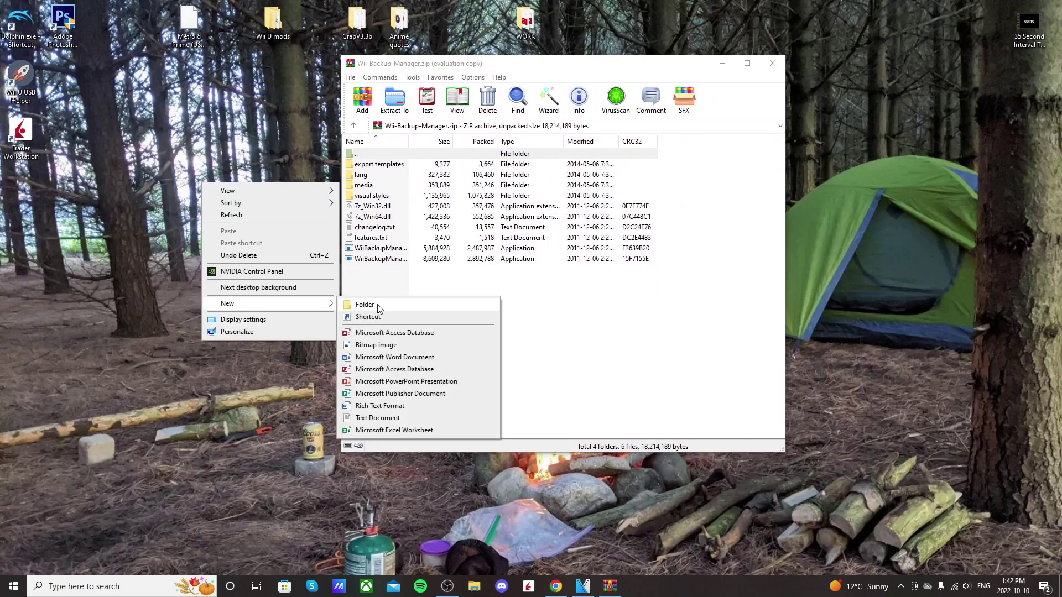
left_click(365, 304)
type("Wii Backup Manager")
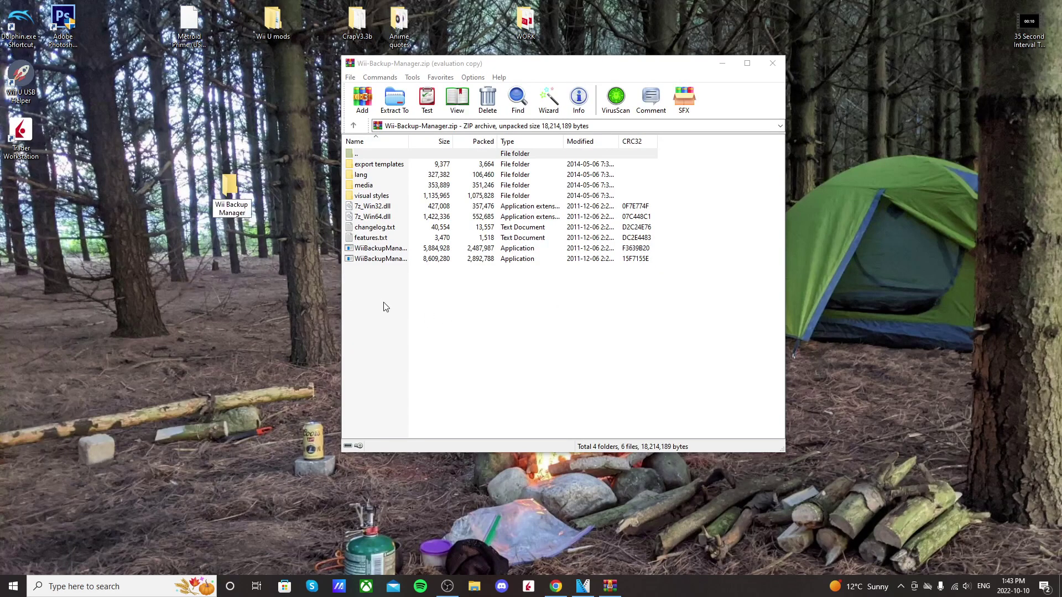
Step: Extract the archive's files into the Wii Backup Manager folder and close WinRAR
left_click_drag(377, 279, 230, 194)
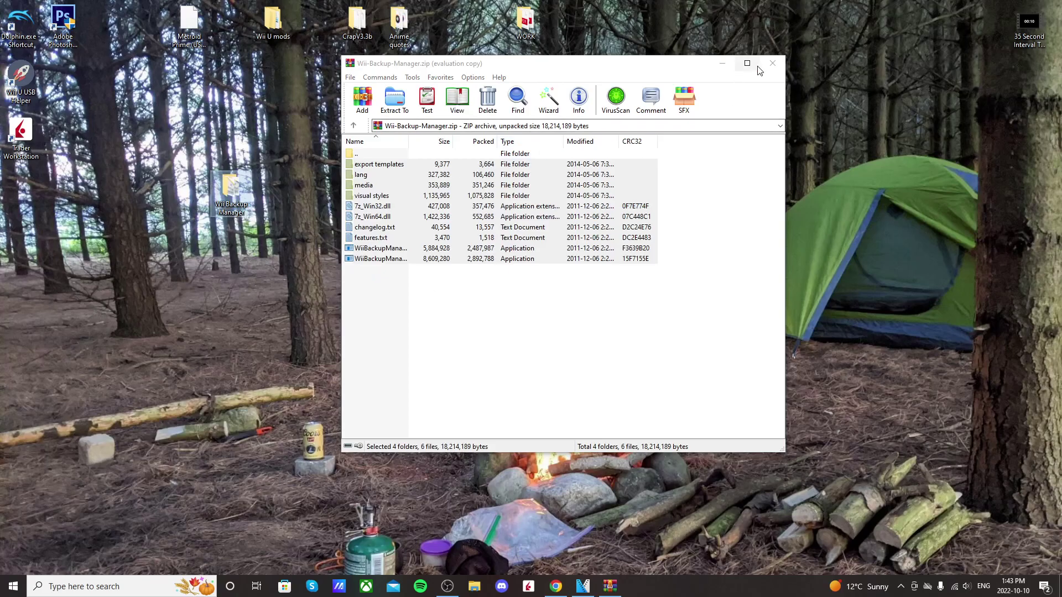
left_click(772, 63)
left_click_drag(236, 192, 154, 143)
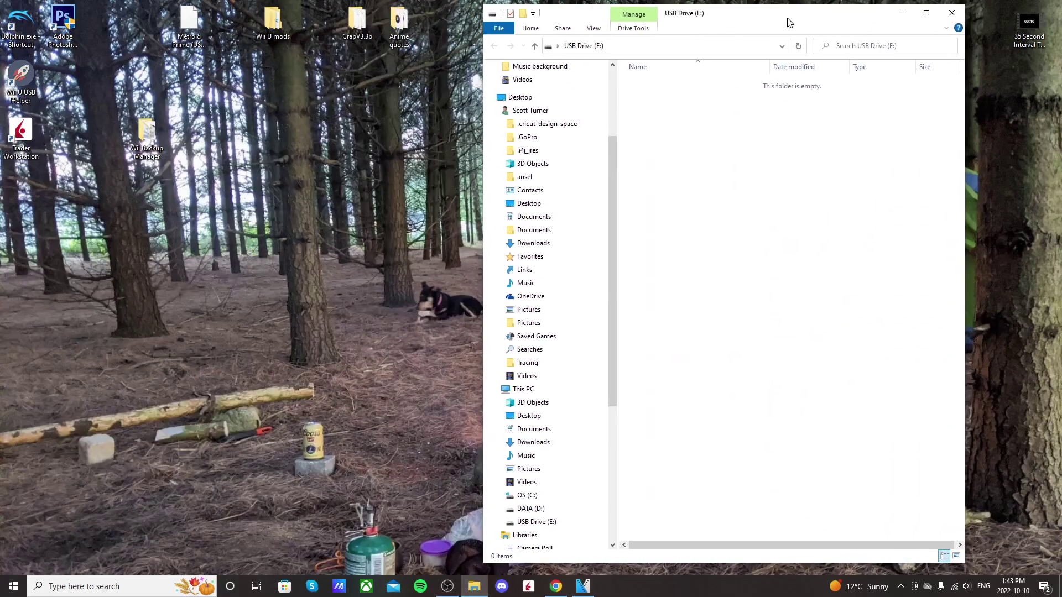
Step: Confirm USB Drive (E:) is FAT32 with 29.2 GB free, then start Wii Backup Manager
left_click_drag(787, 21, 812, 36)
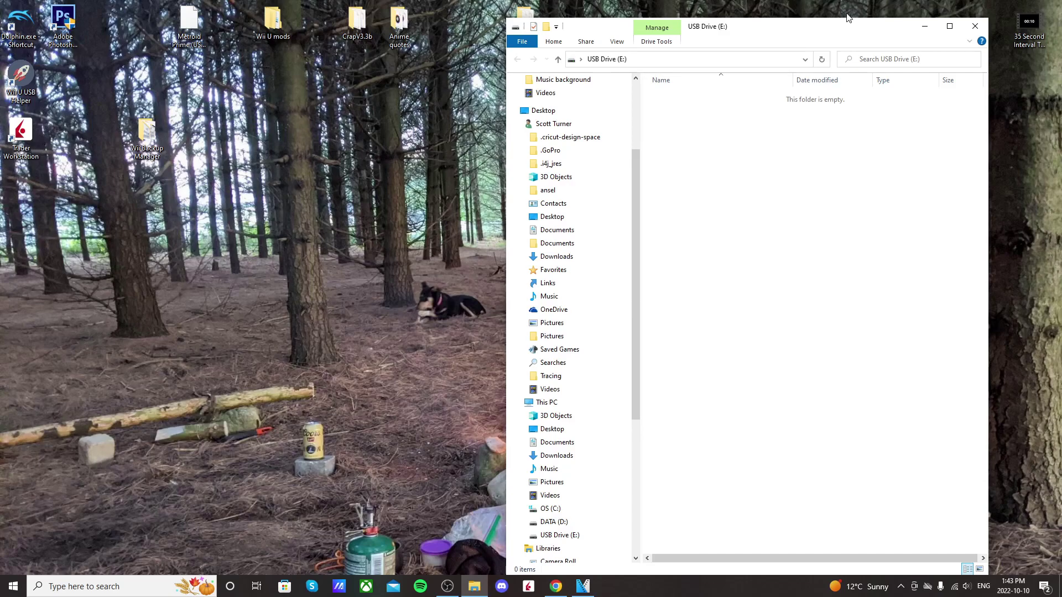
left_click_drag(845, 34, 829, 27)
right_click(771, 256)
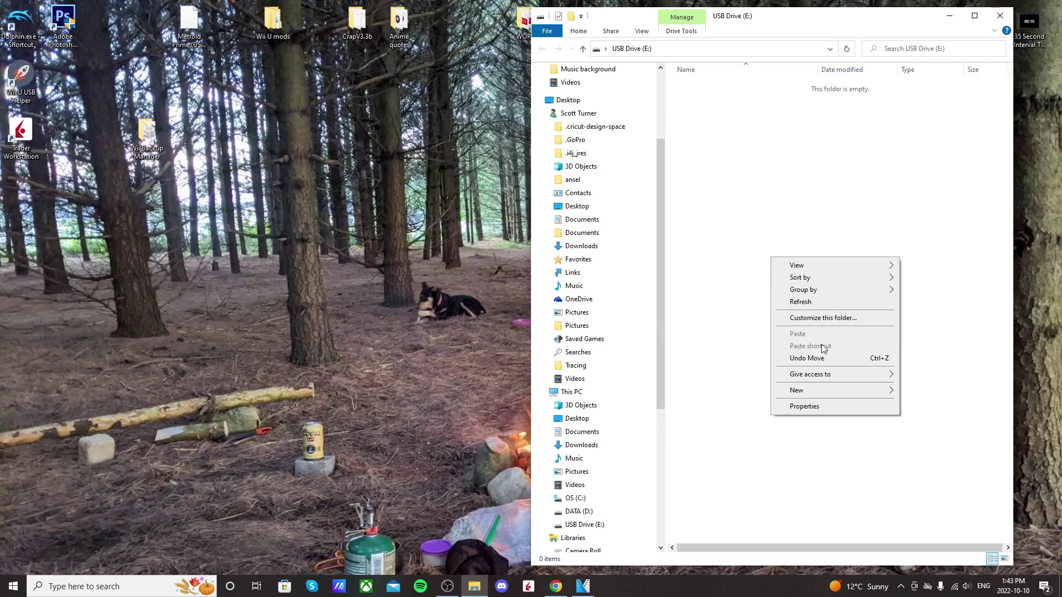
left_click(821, 407)
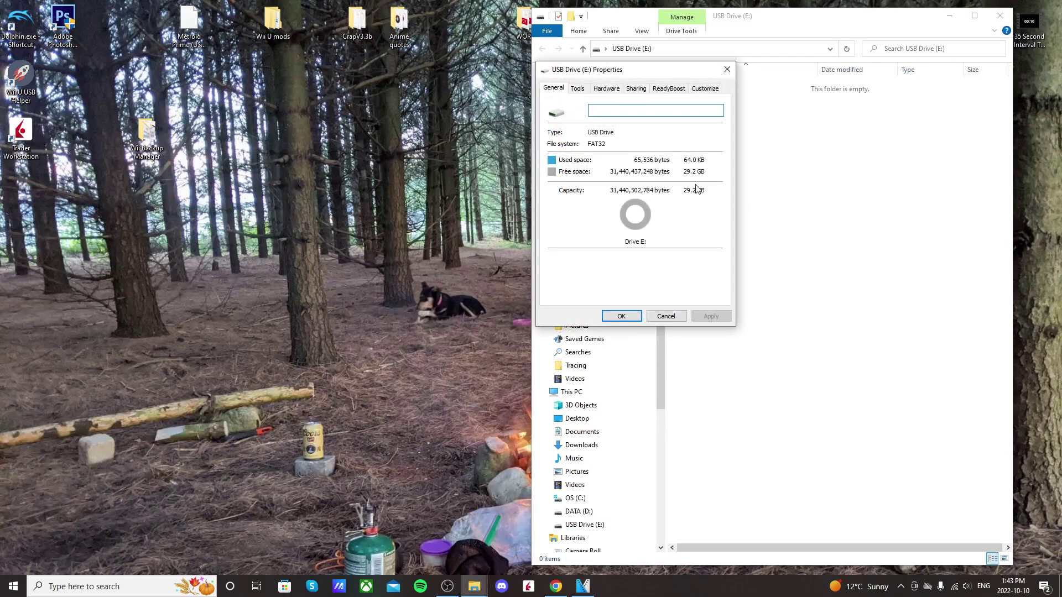
left_click(678, 319)
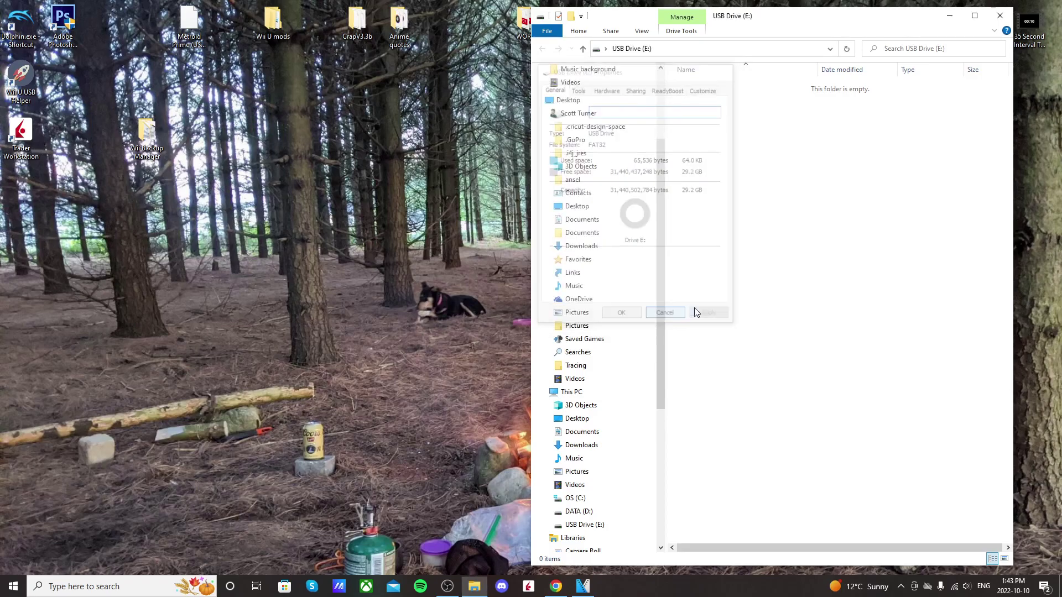
left_click(949, 16)
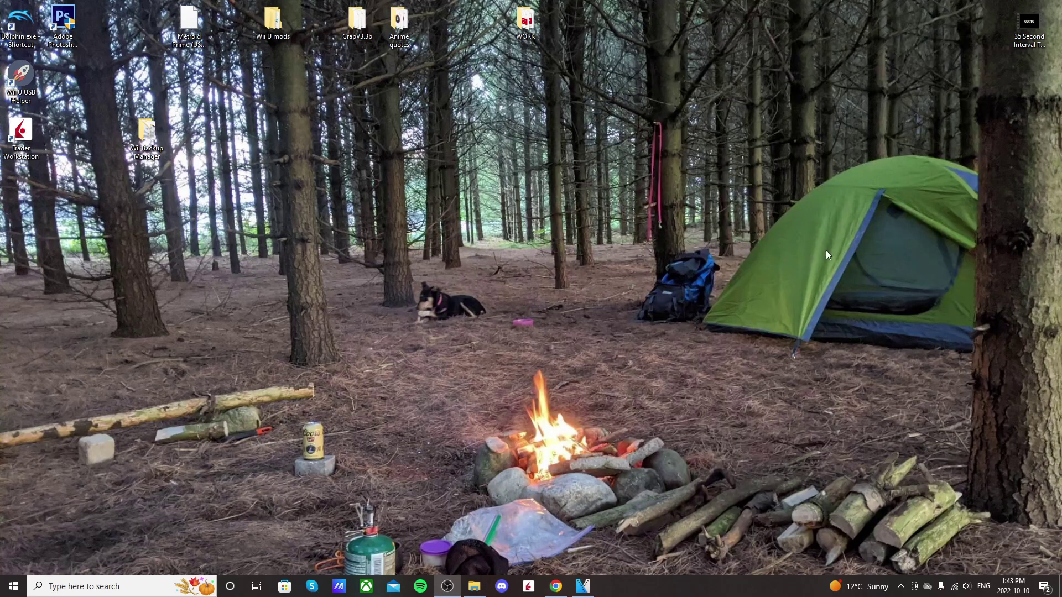
double_click(166, 153)
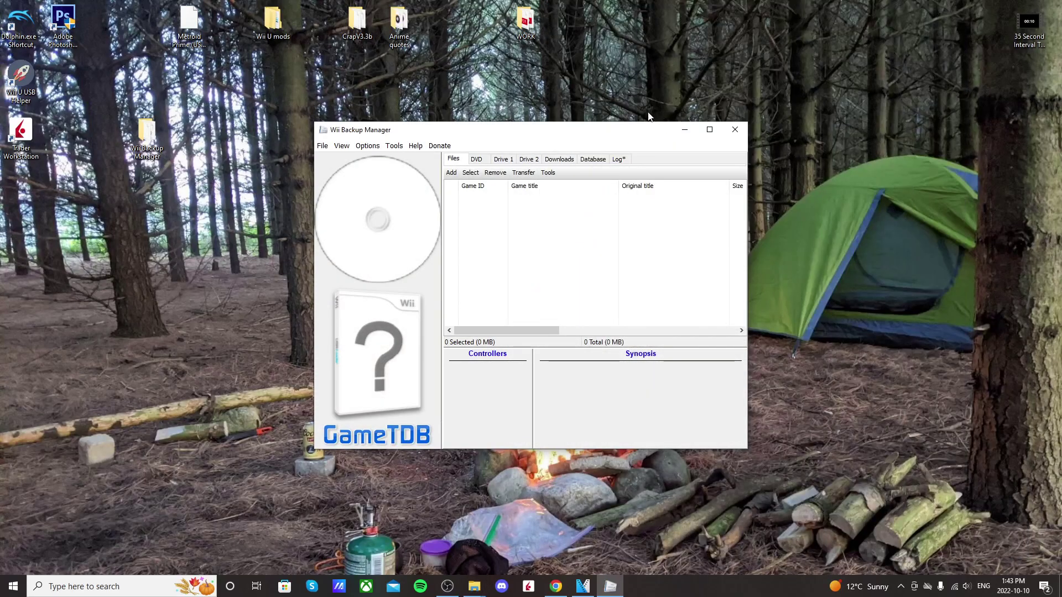
Step: Load Drive (E:) as Drive 2 and let Wii Backup Manager create its WBFS folder
left_click_drag(585, 130, 546, 108)
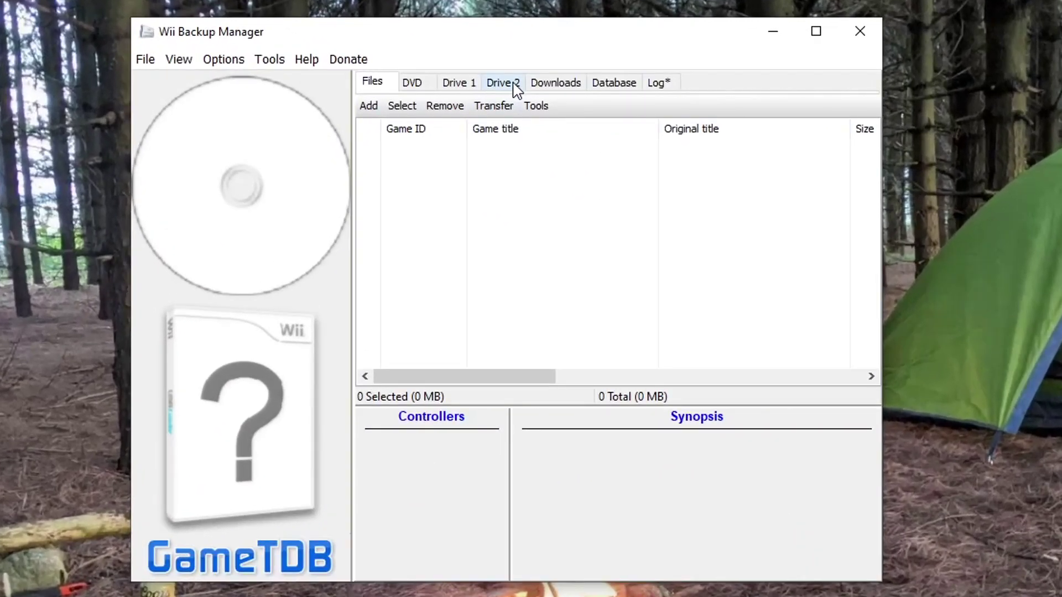
left_click(516, 90)
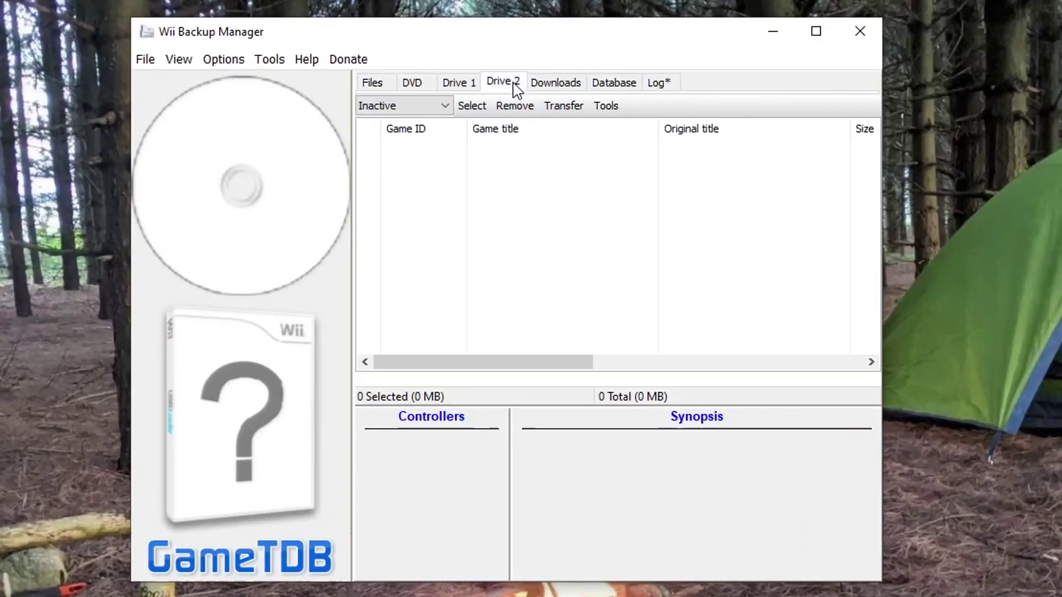
left_click(446, 107)
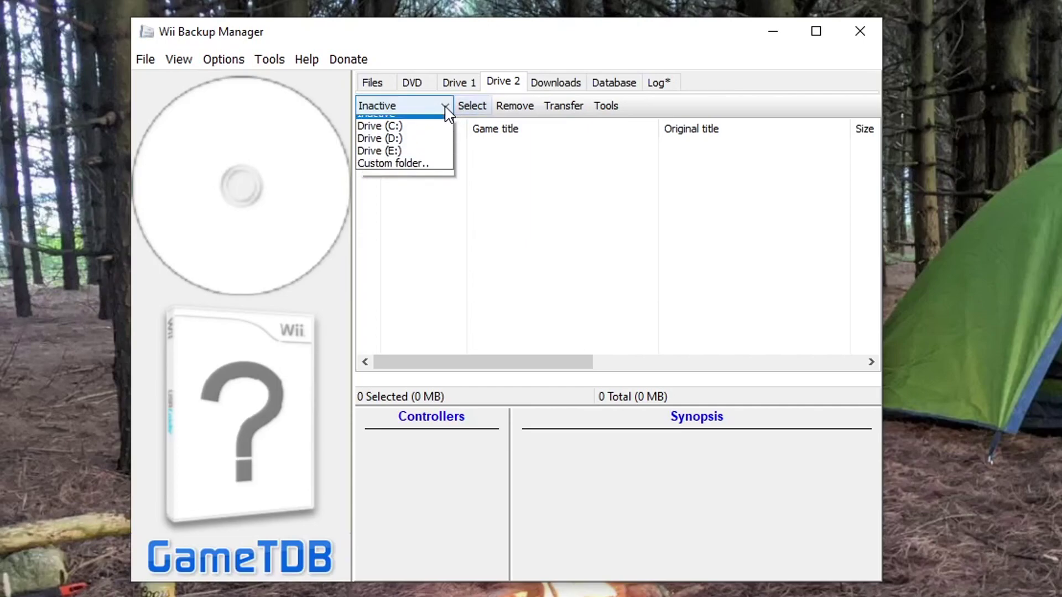
left_click(408, 160)
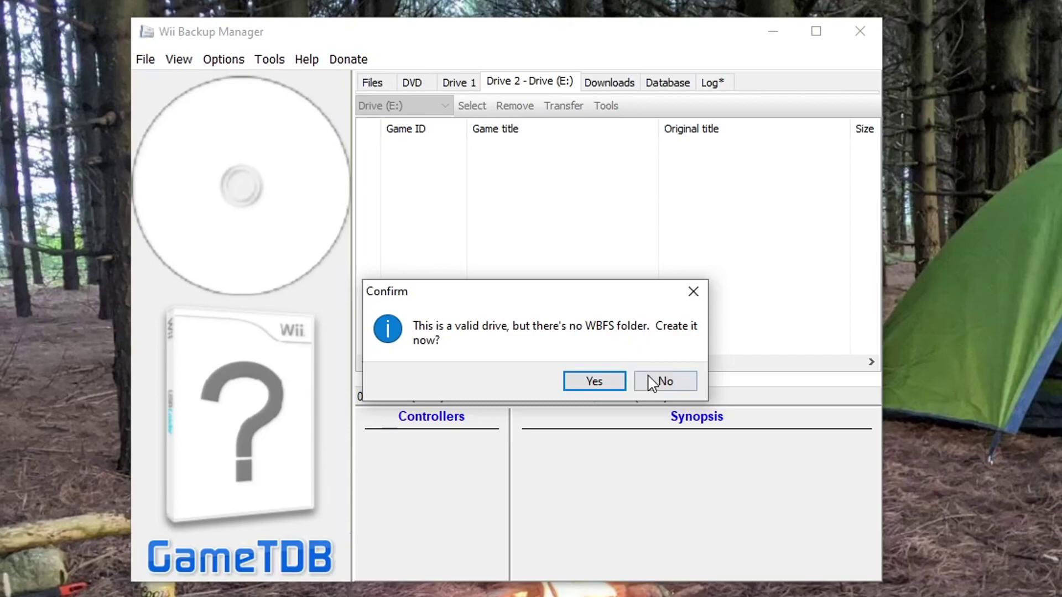
left_click(613, 390)
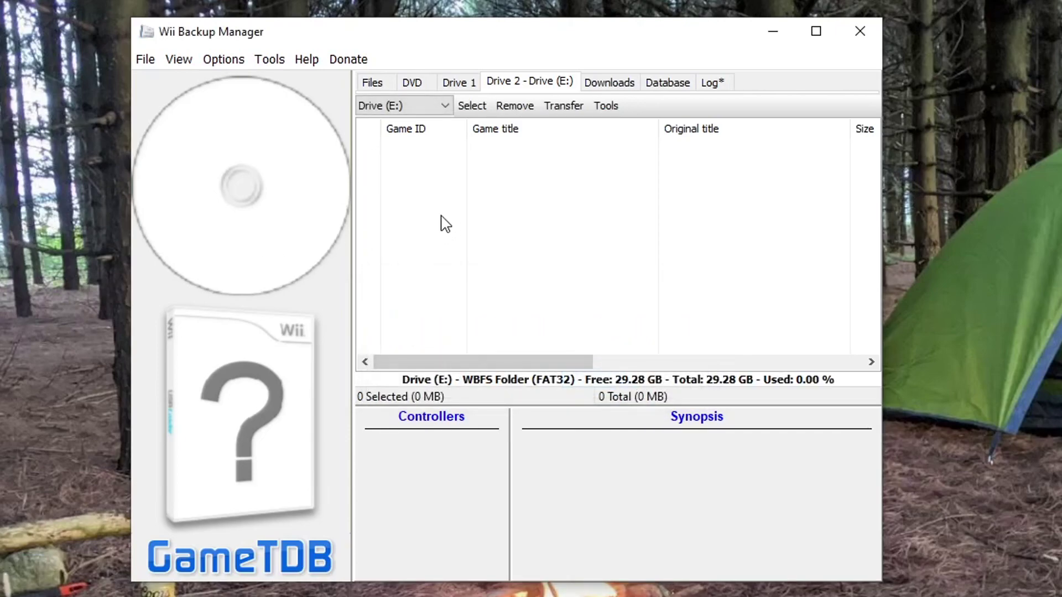
left_click(271, 61)
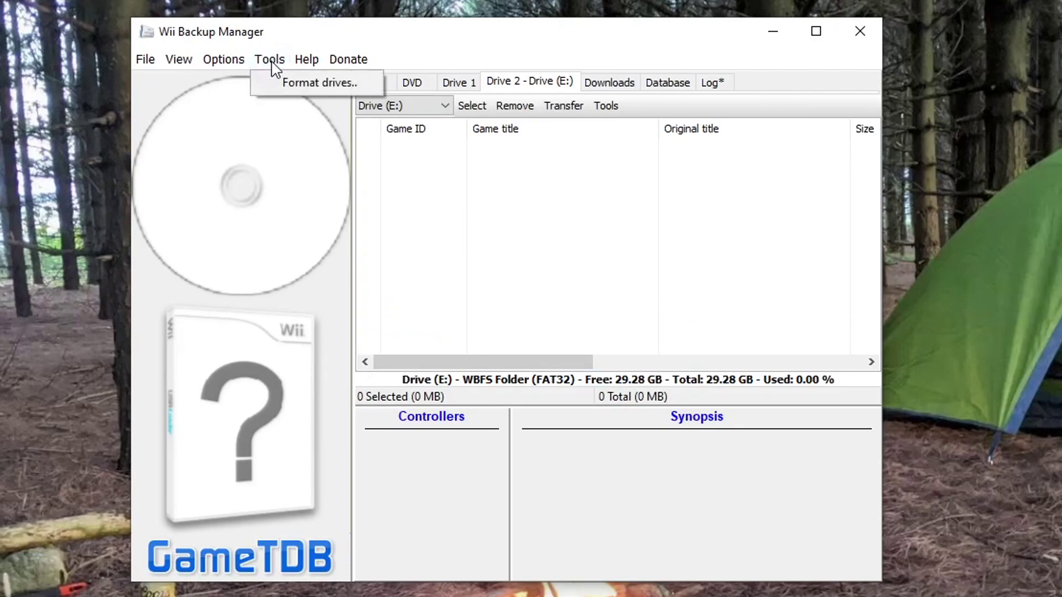
Step: Format Drive (E:) with the WBFS file system via Format drives, confirming the data erase
left_click(304, 91)
left_click(460, 216)
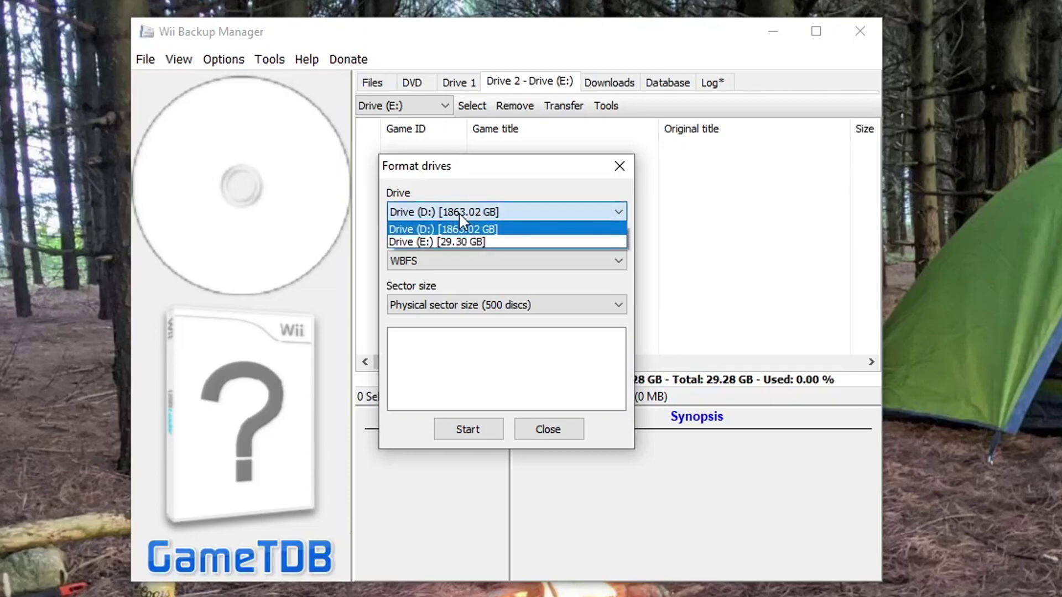
left_click(468, 241)
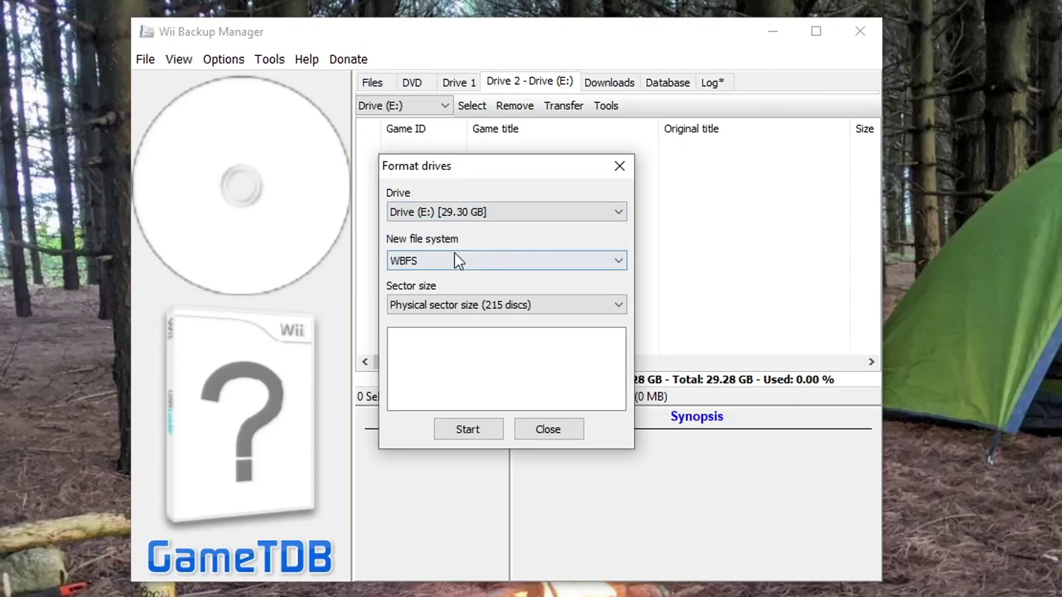
left_click(416, 265)
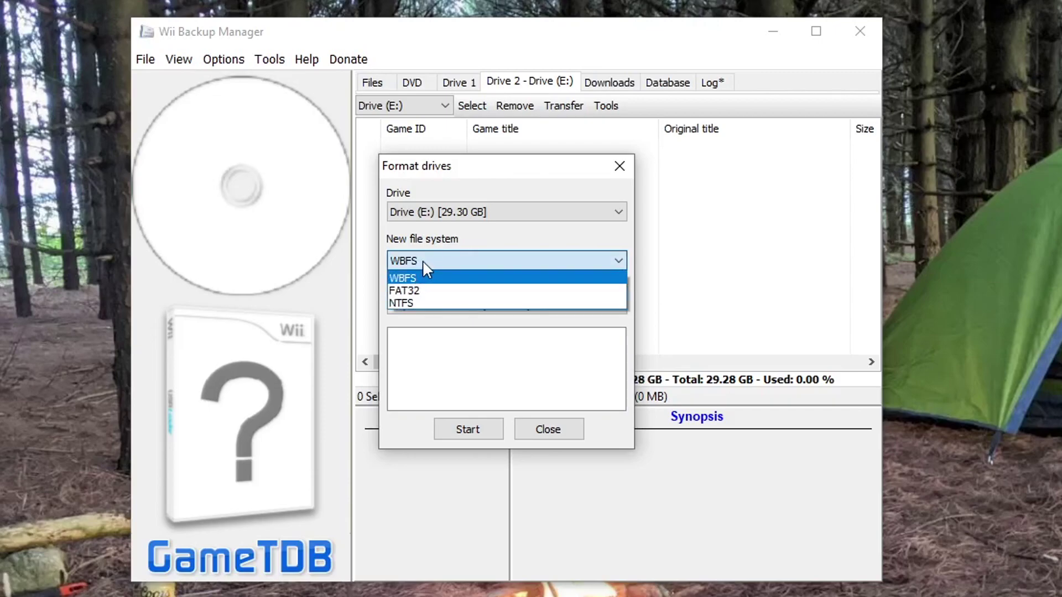
left_click(422, 278)
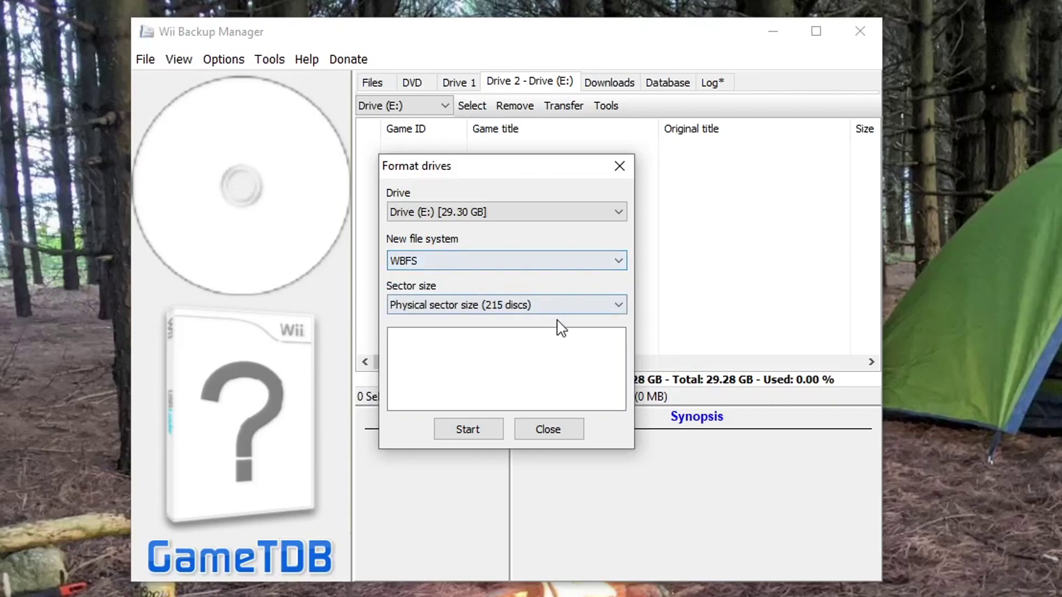
left_click(469, 431)
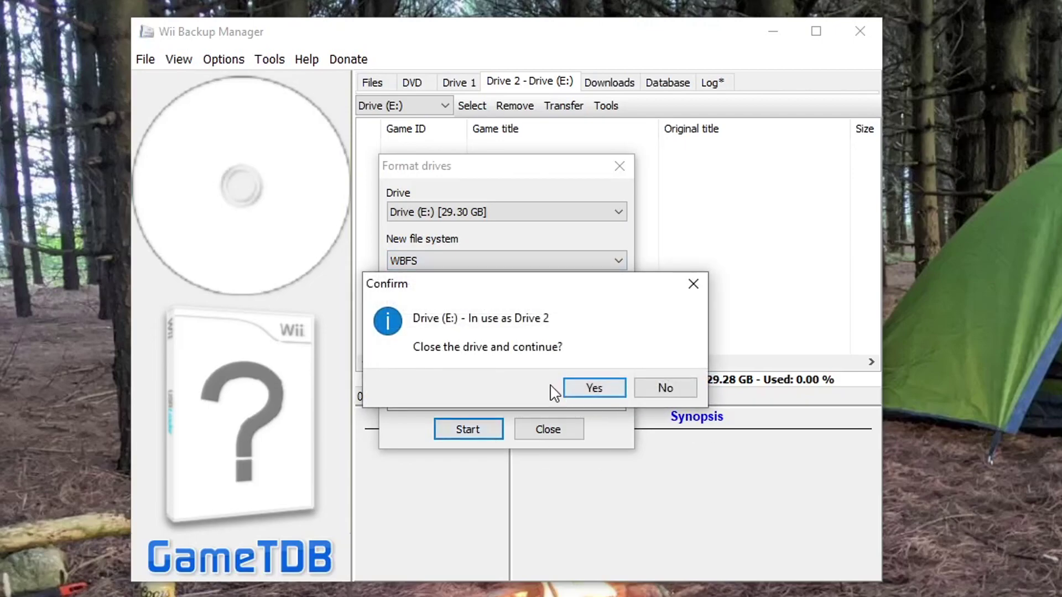
left_click(593, 390)
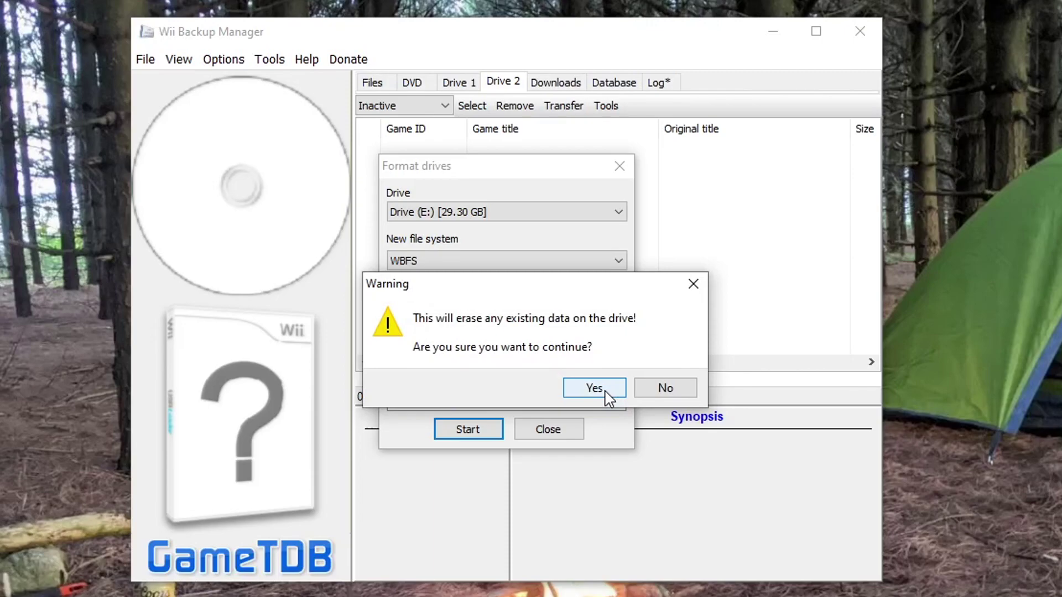
left_click(606, 392)
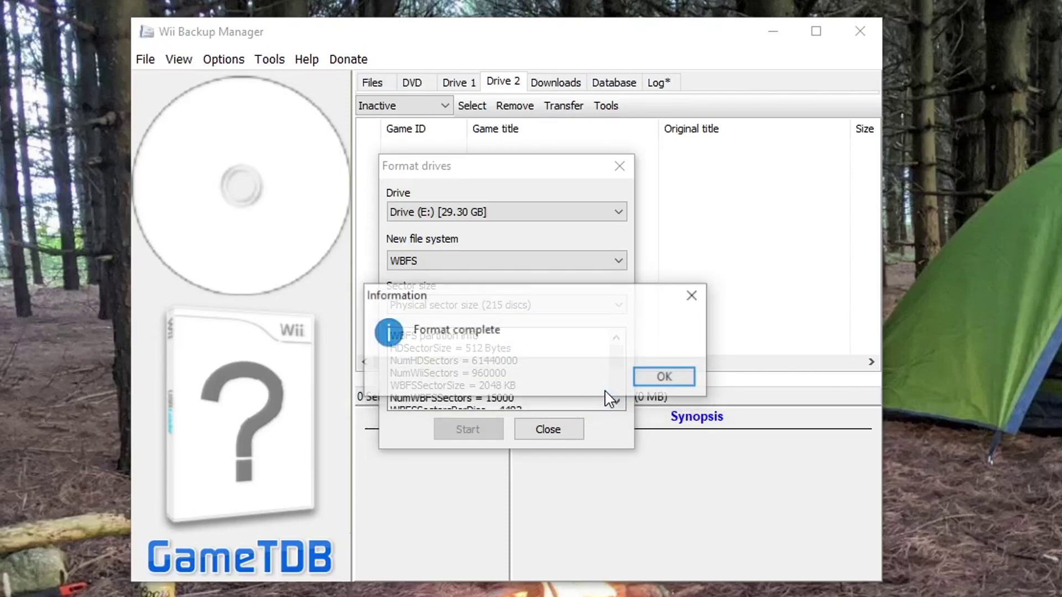
left_click(659, 380)
left_click(545, 434)
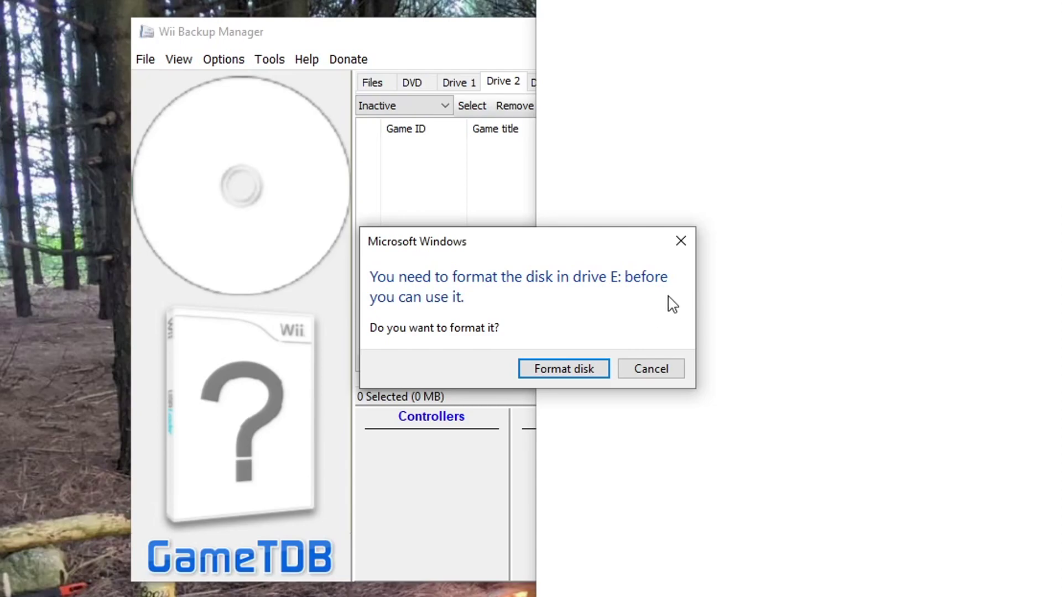
Step: Cancel Windows' prompts to format drive E: and dismiss the not-accessible error
left_click(670, 368)
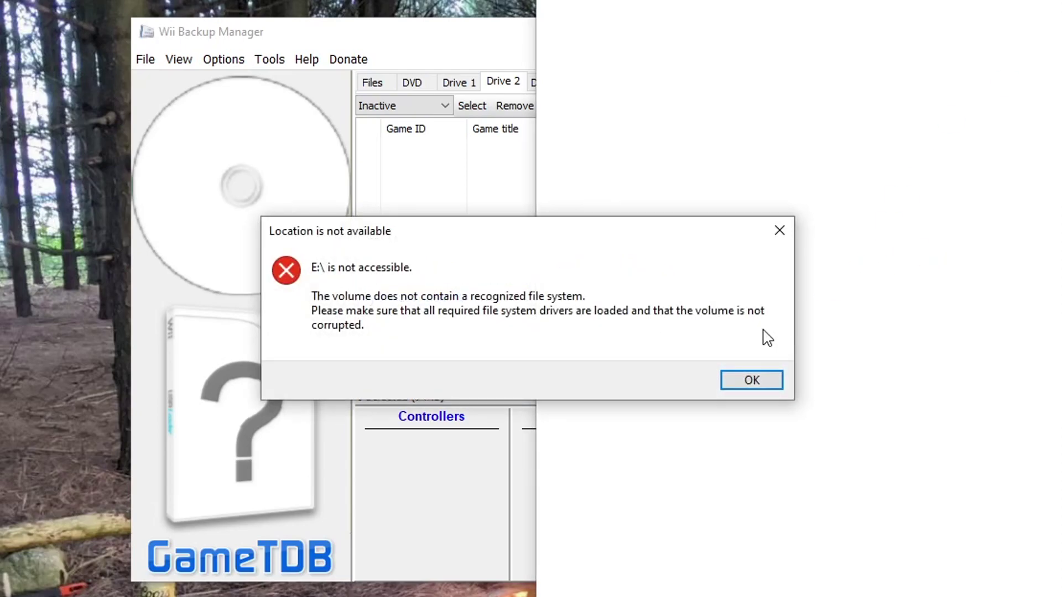
left_click(728, 382)
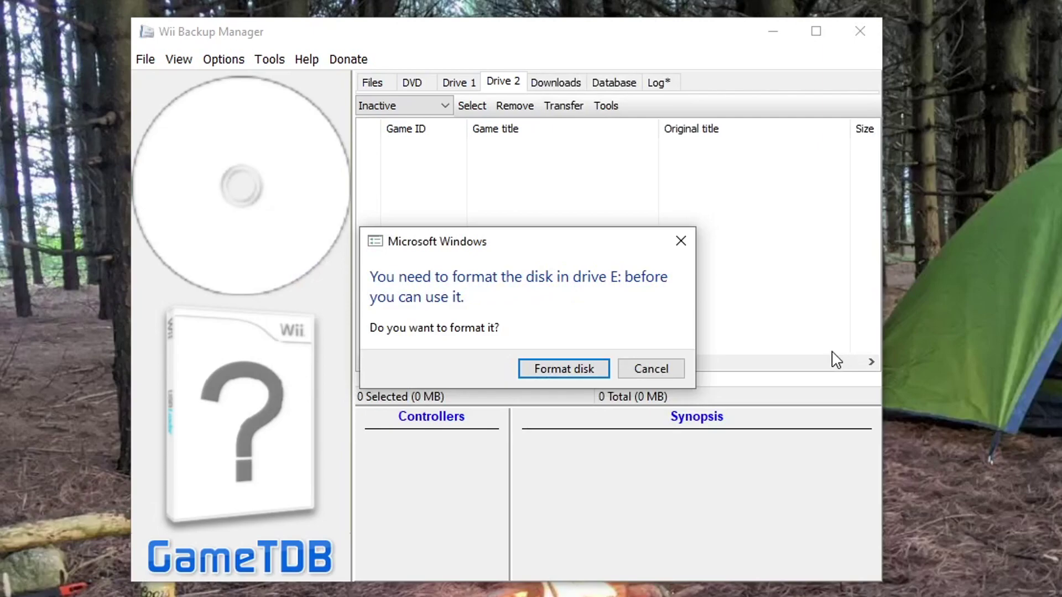
left_click(670, 368)
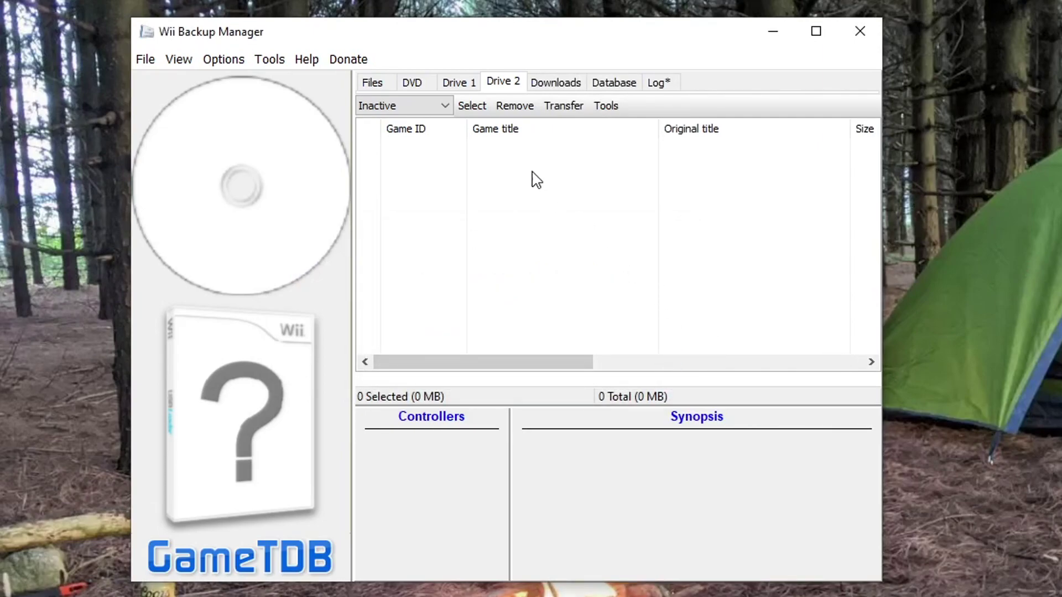
Step: Reload Drive (E:) into Drive 2, now WBFS with 29.25 GB free
left_click(433, 108)
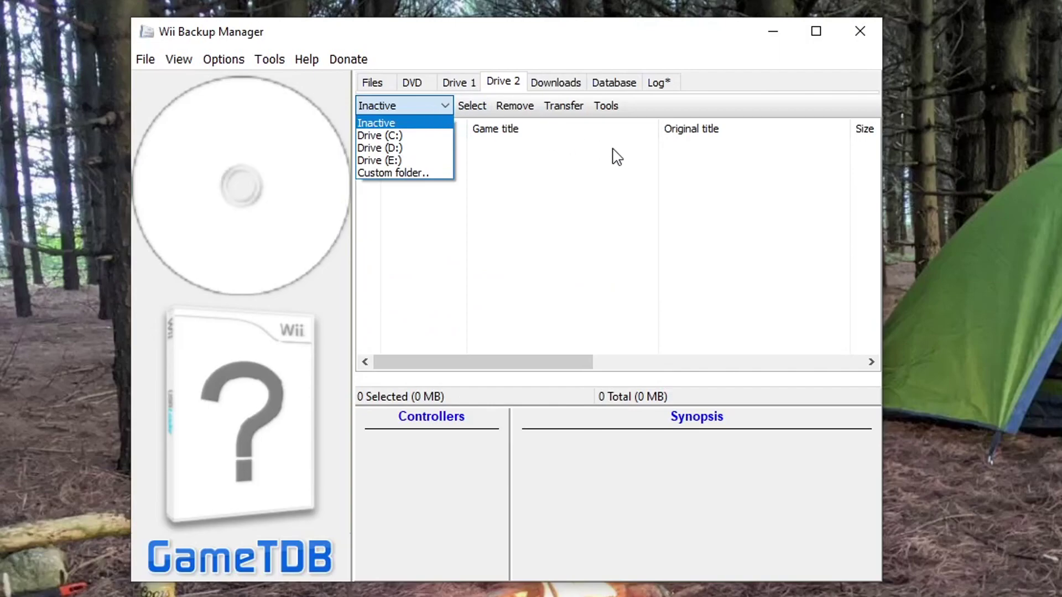
left_click(617, 158)
left_click(441, 105)
left_click(410, 160)
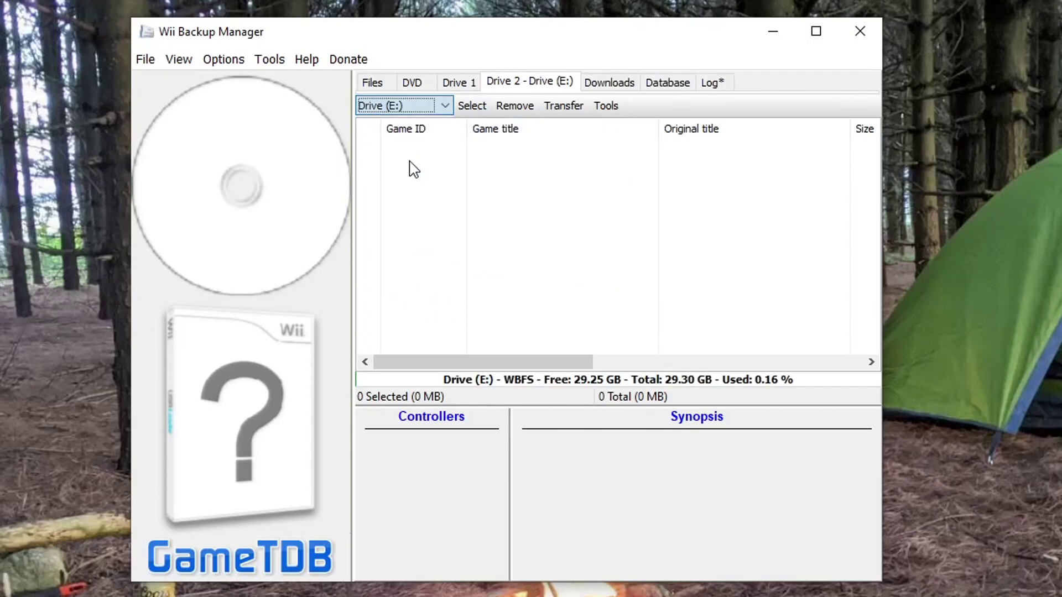
left_click(413, 169)
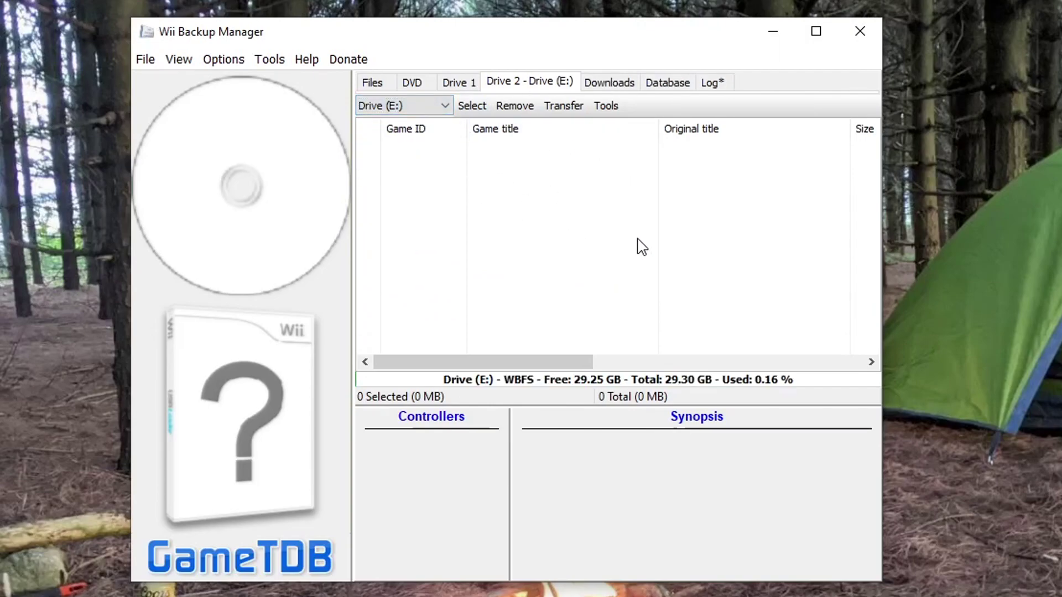
Step: Inspect the wbfs folder of Wii games on DATA (D:) in File Explorer, then go back
key("alt+Tab")
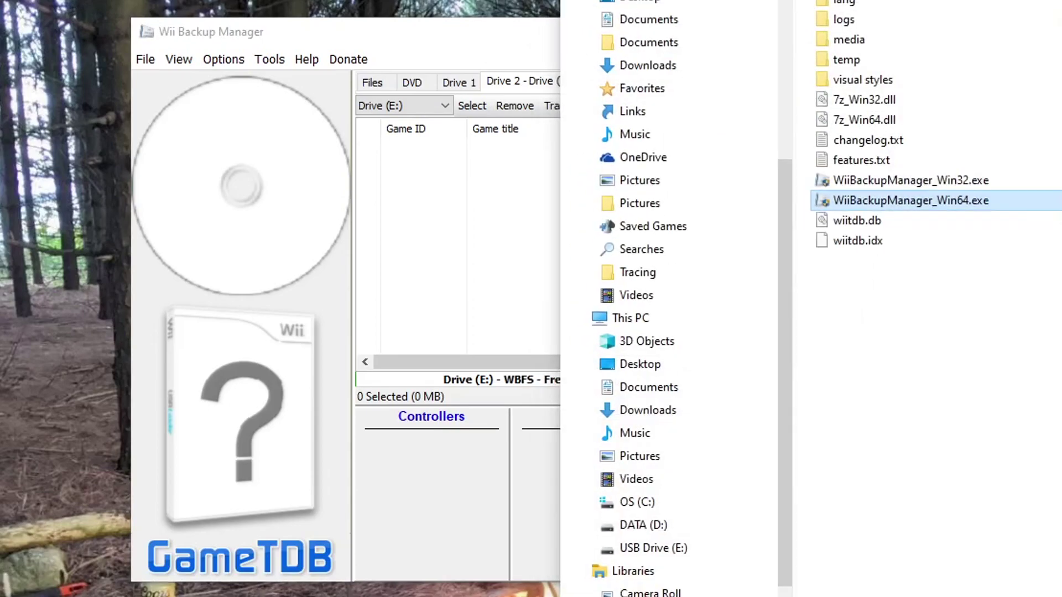
left_click(657, 526)
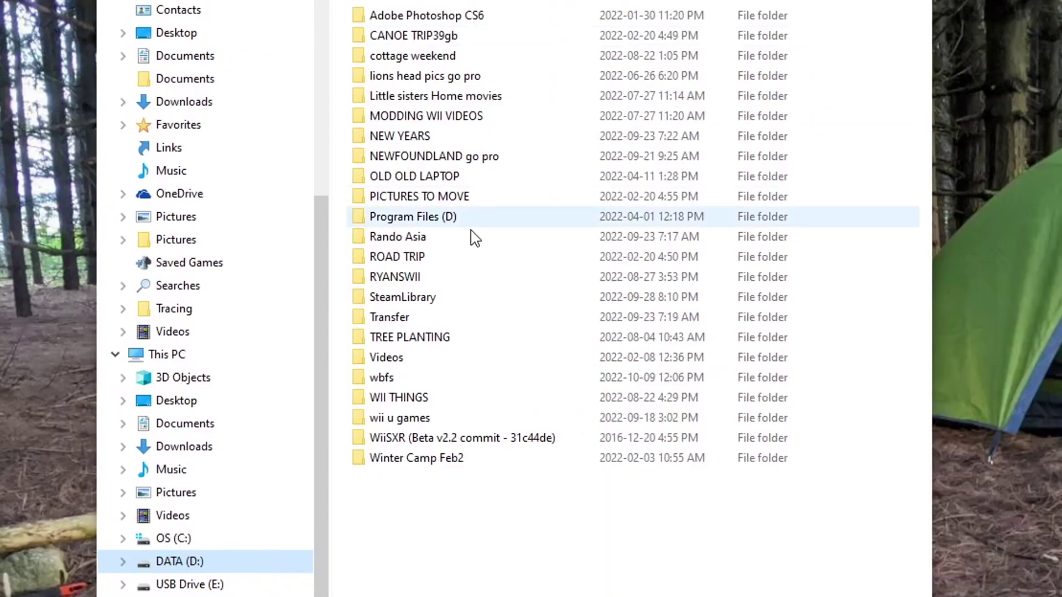
left_click(452, 575)
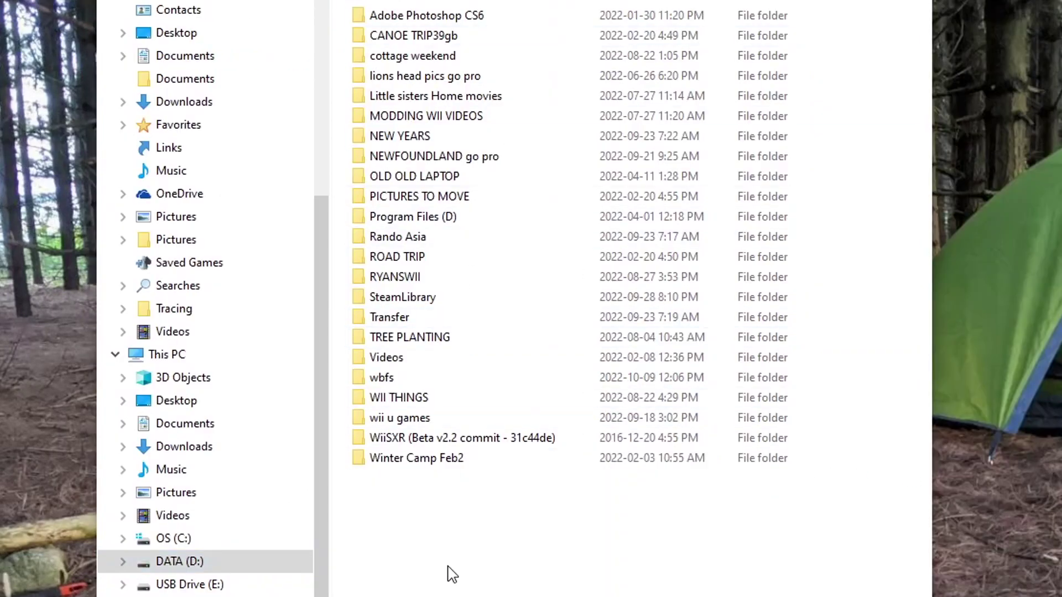
double_click(416, 380)
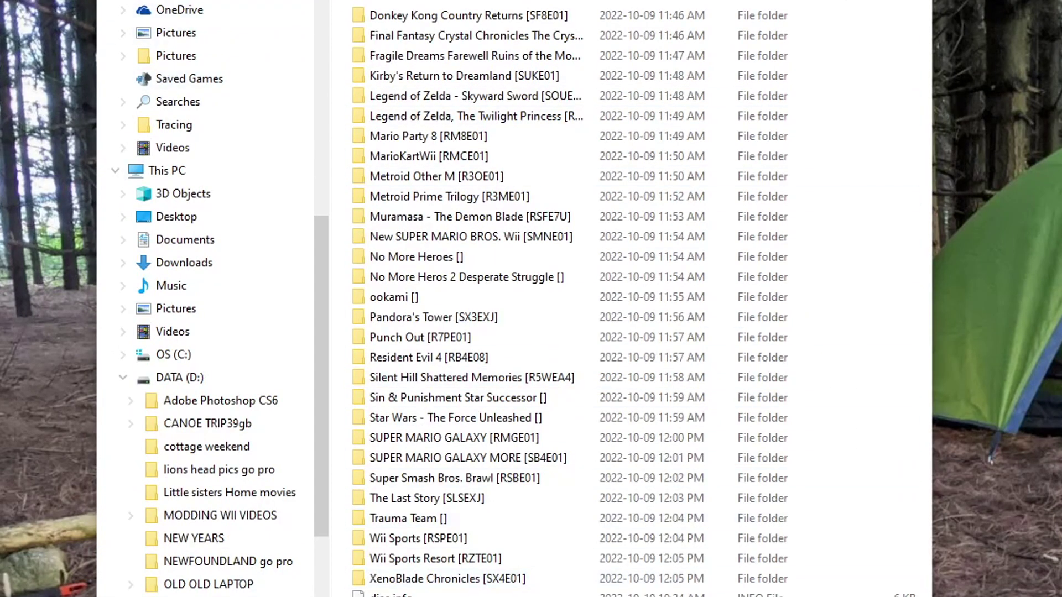
key("alt+Left")
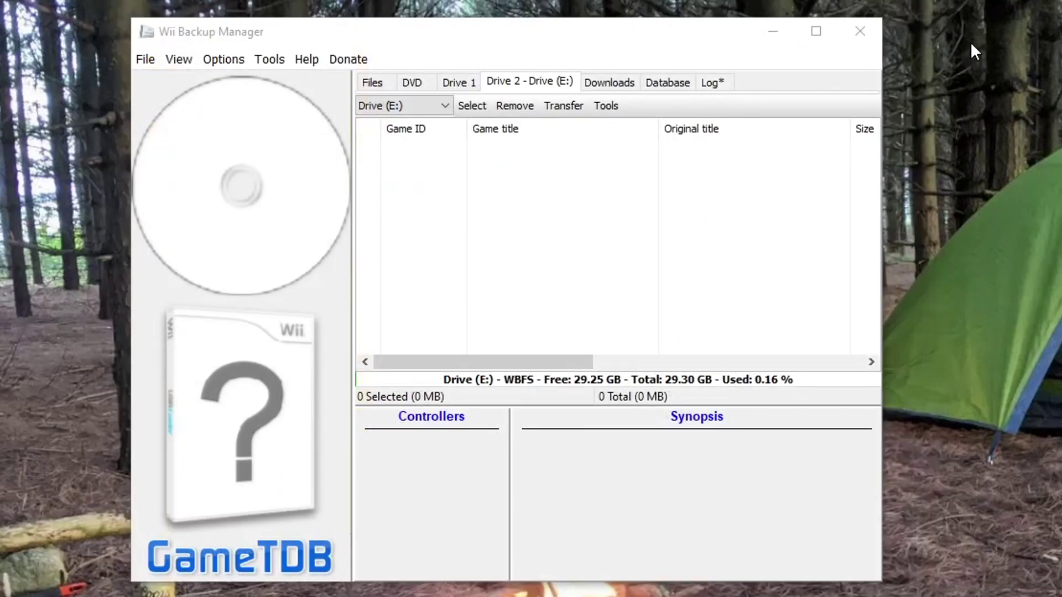
Step: Load Drive (D:)'s 27 games as Drive 1 and tick RZTE01 and RSPE01 (1014 MB)
left_click(463, 86)
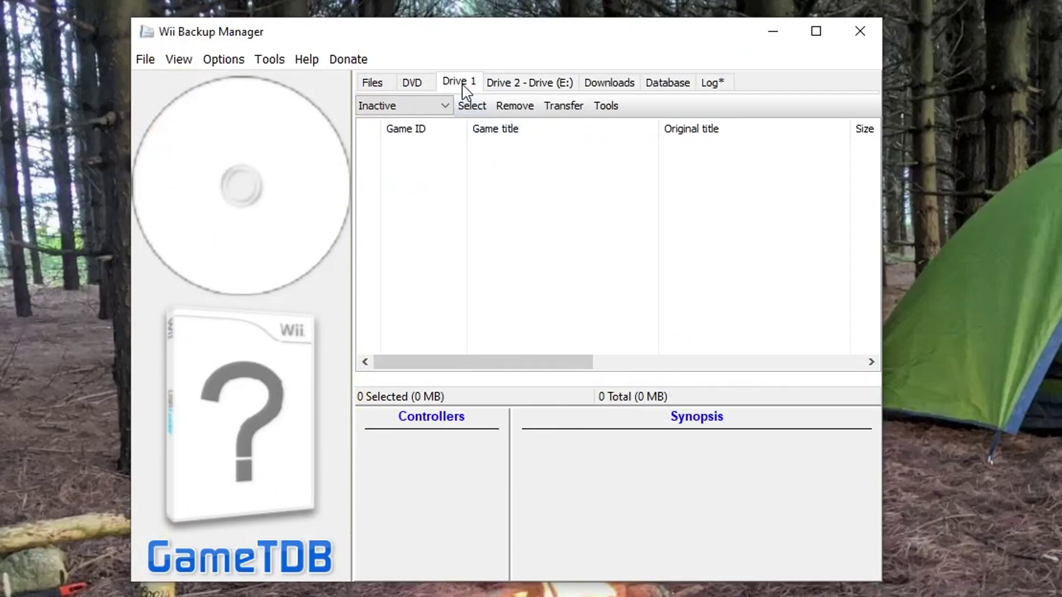
left_click(445, 106)
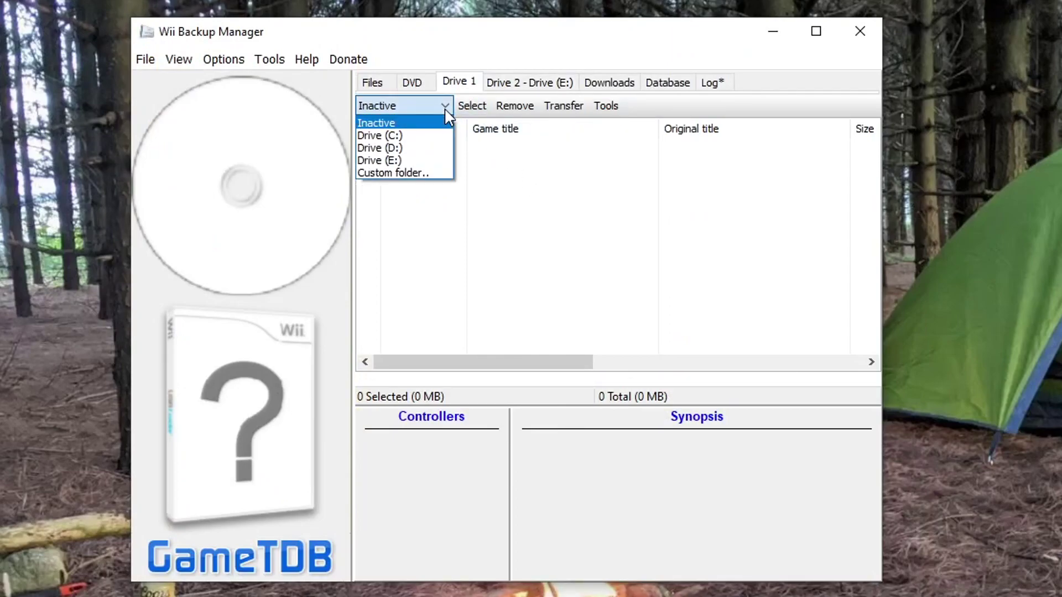
left_click(404, 149)
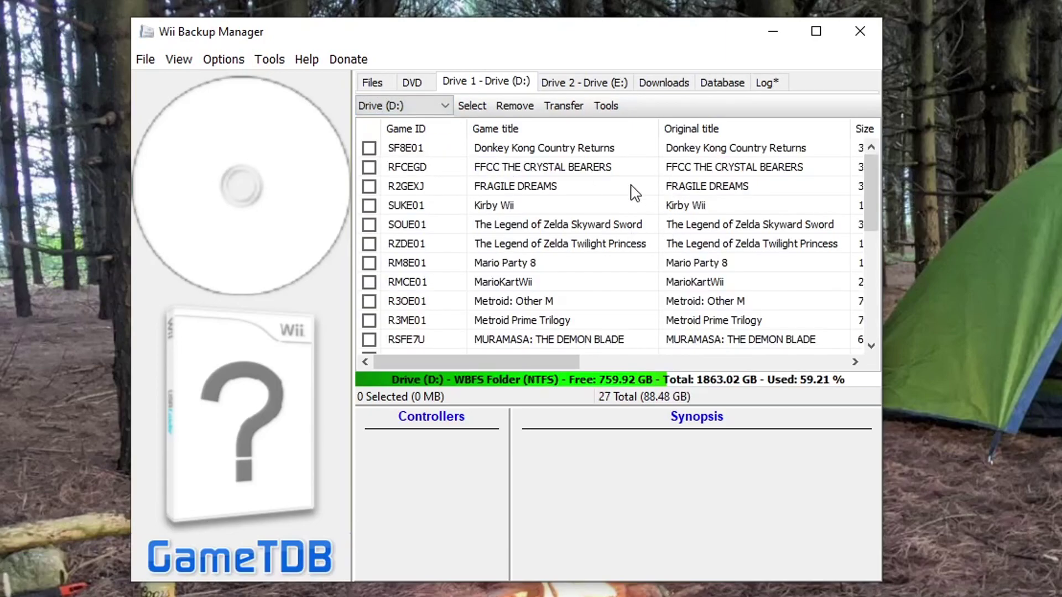
left_click_drag(877, 193, 874, 310)
left_click(531, 306)
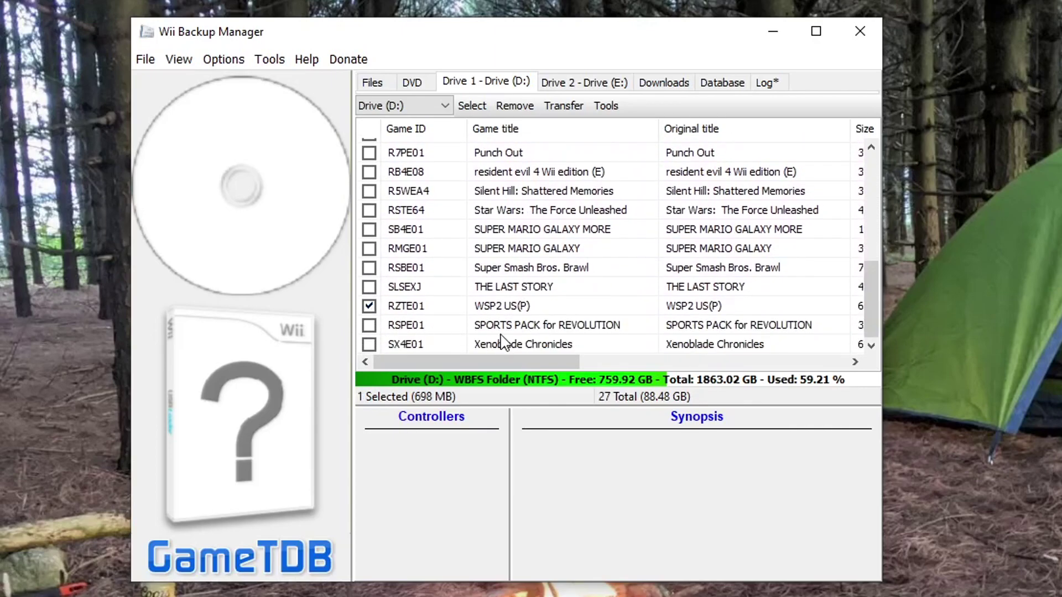
left_click(369, 325)
left_click(570, 106)
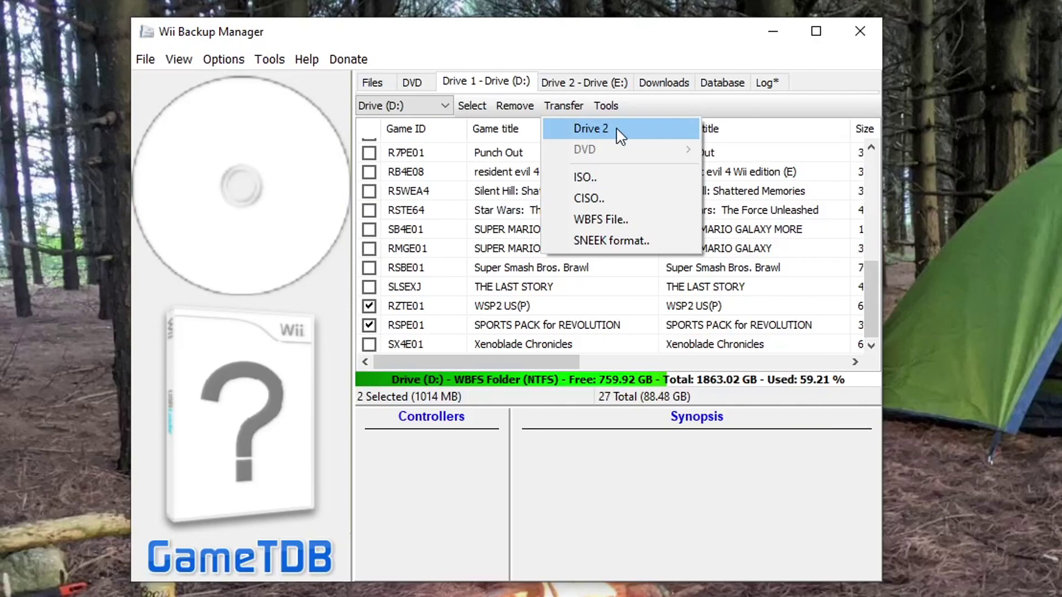
Step: Transfer Wii Sports and Wii Sports Resort to Drive 2 (E:) and view them on its tab
left_click(620, 136)
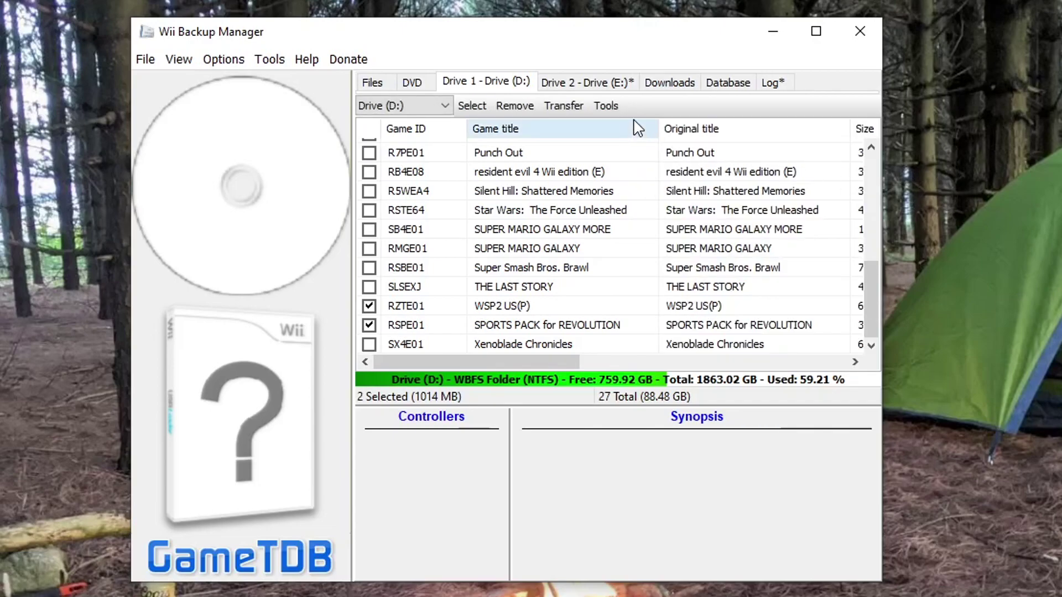
left_click(607, 86)
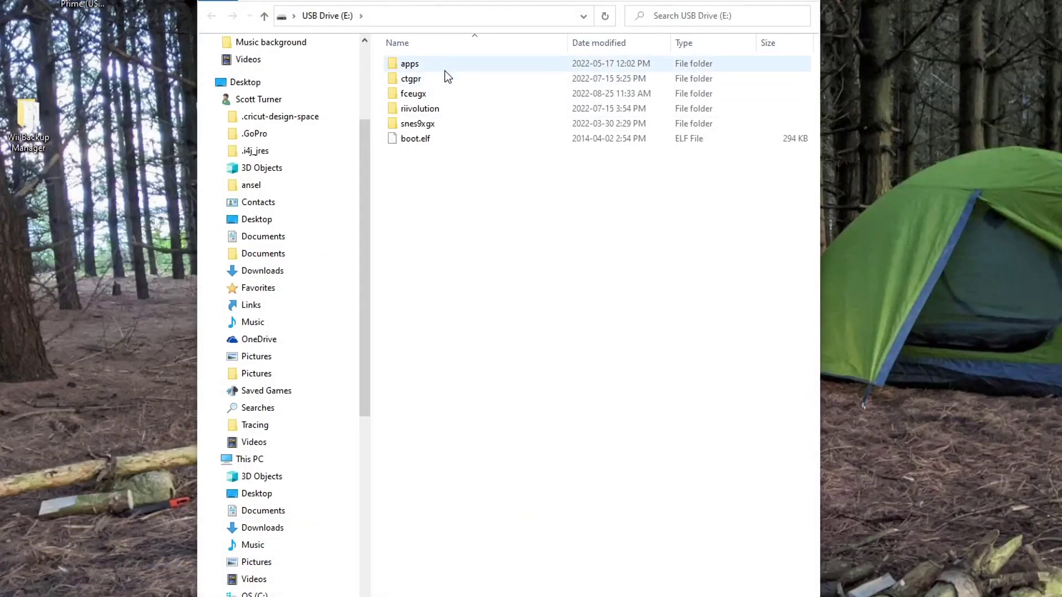
Step: Check USB Drive (E:)'s apps folder for usbloader_gx, then return to the drive's root
double_click(427, 65)
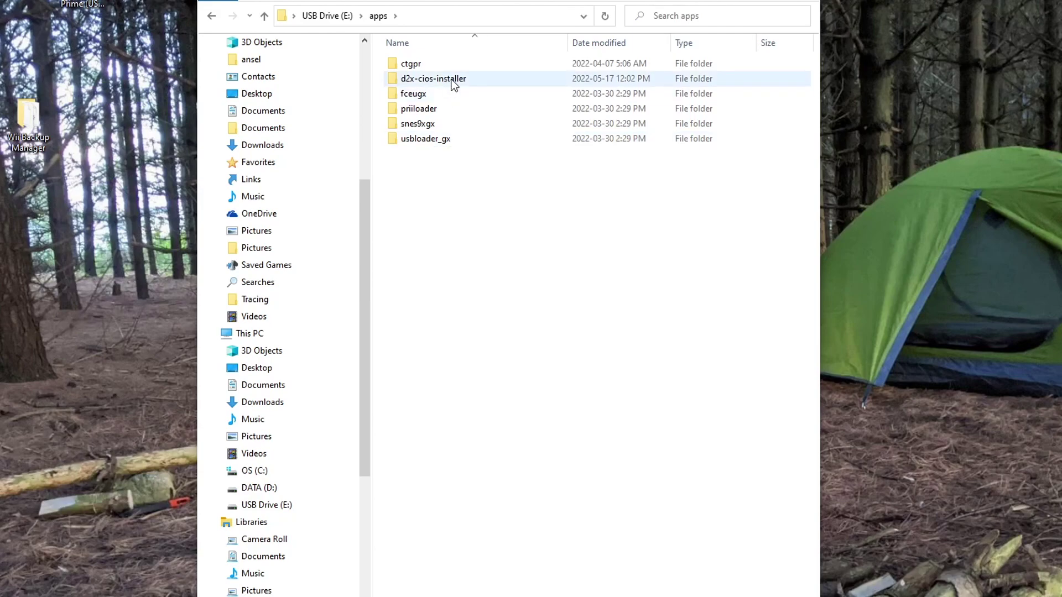
mouse_move(457, 83)
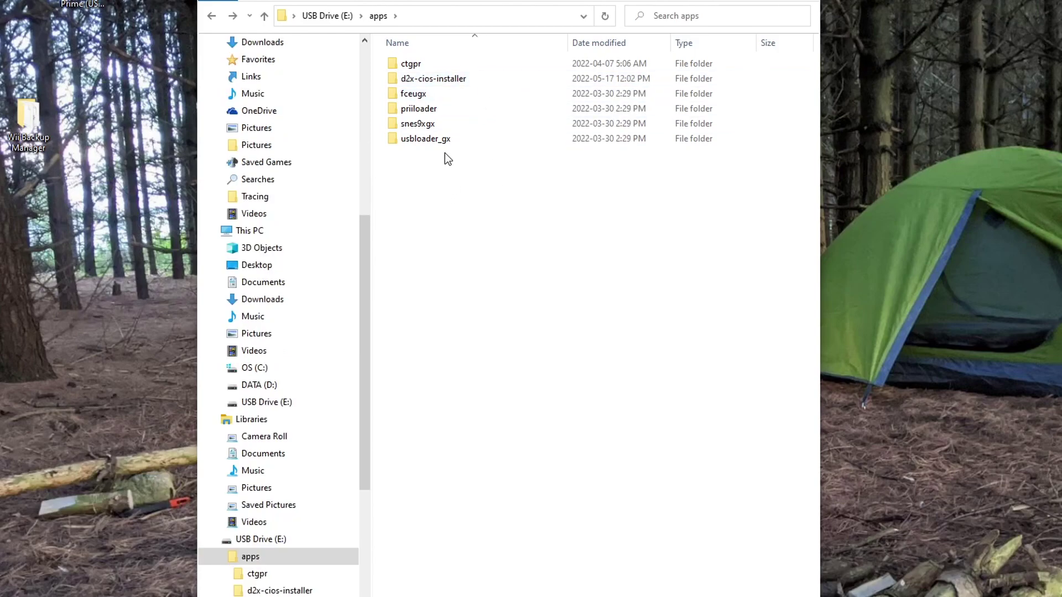
left_click(213, 16)
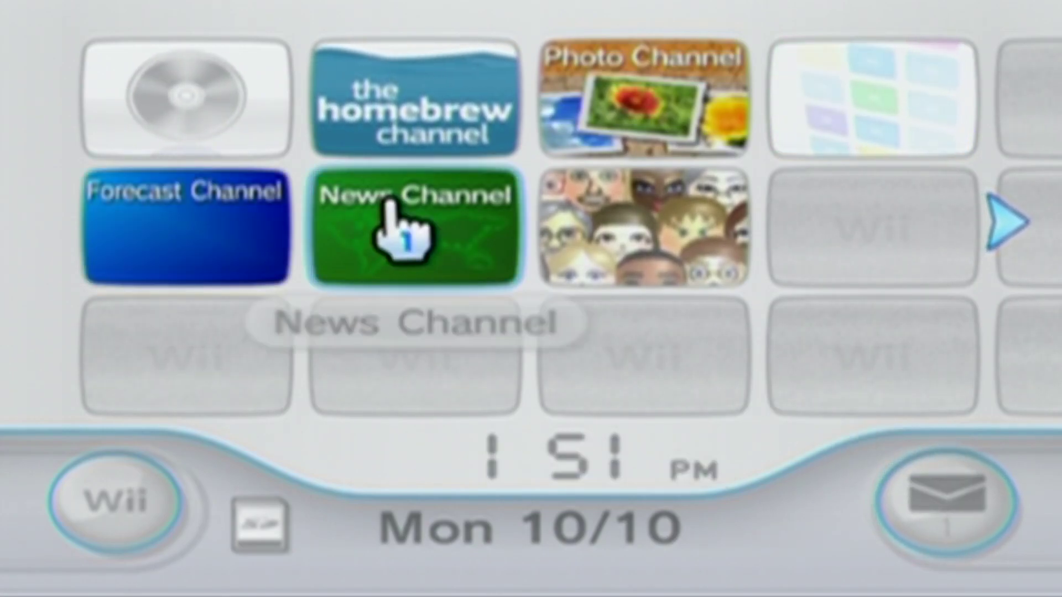
Step: Start the Homebrew Channel and load USB Loader GX, showing Wii Sports and Wii Sports Resort
left_click(405, 91)
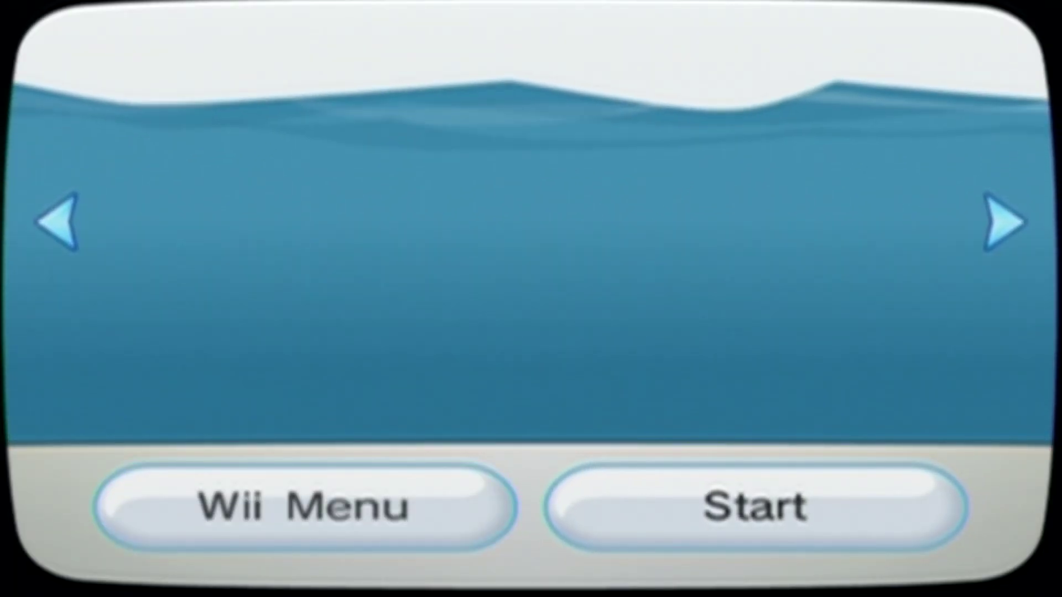
left_click(755, 506)
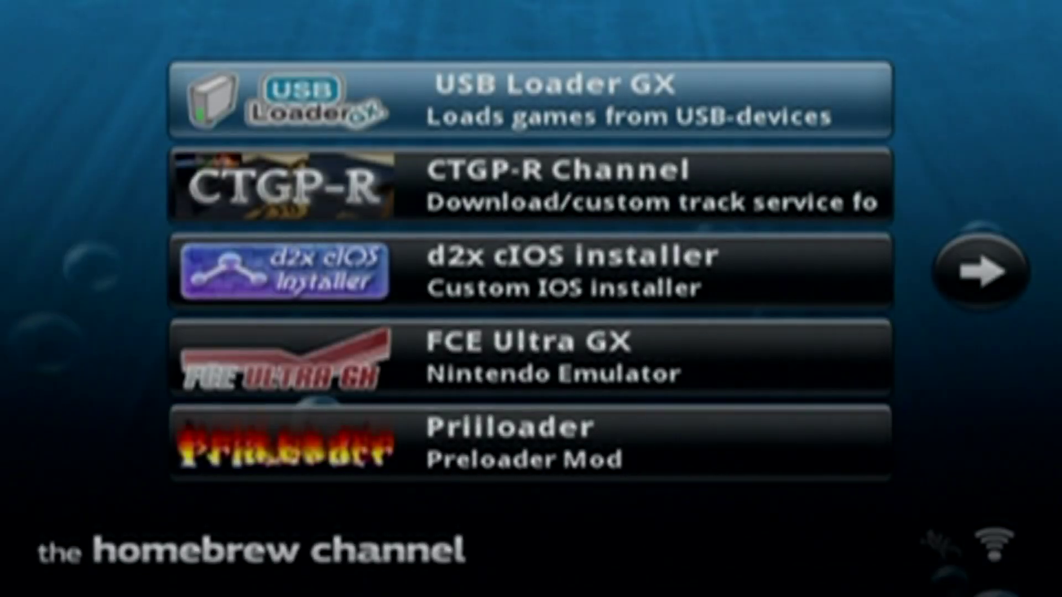
left_click(533, 95)
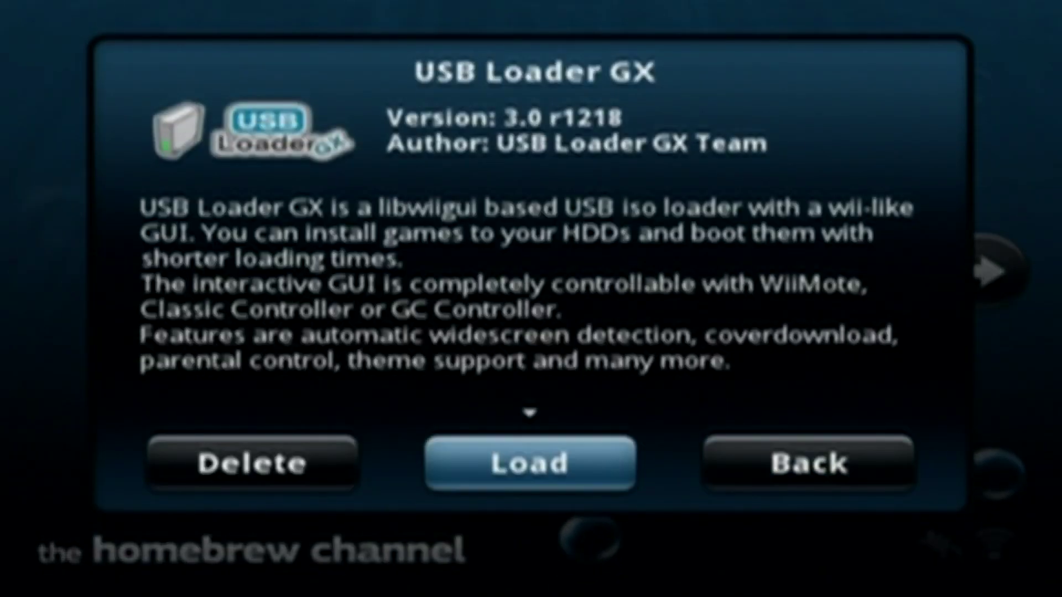
left_click(530, 463)
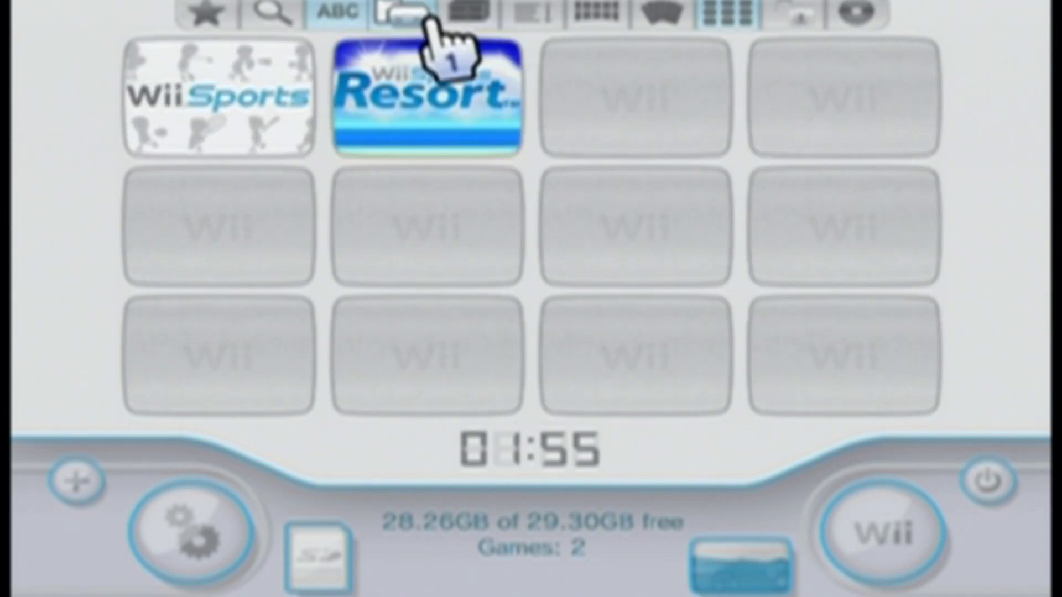
left_click(397, 14)
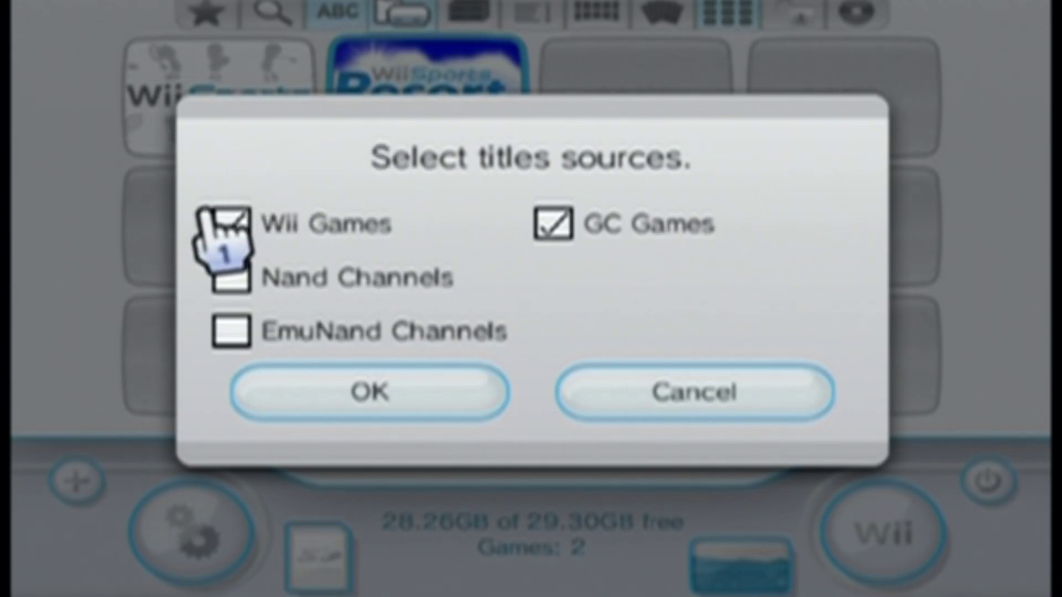
left_click(227, 215)
left_click(378, 389)
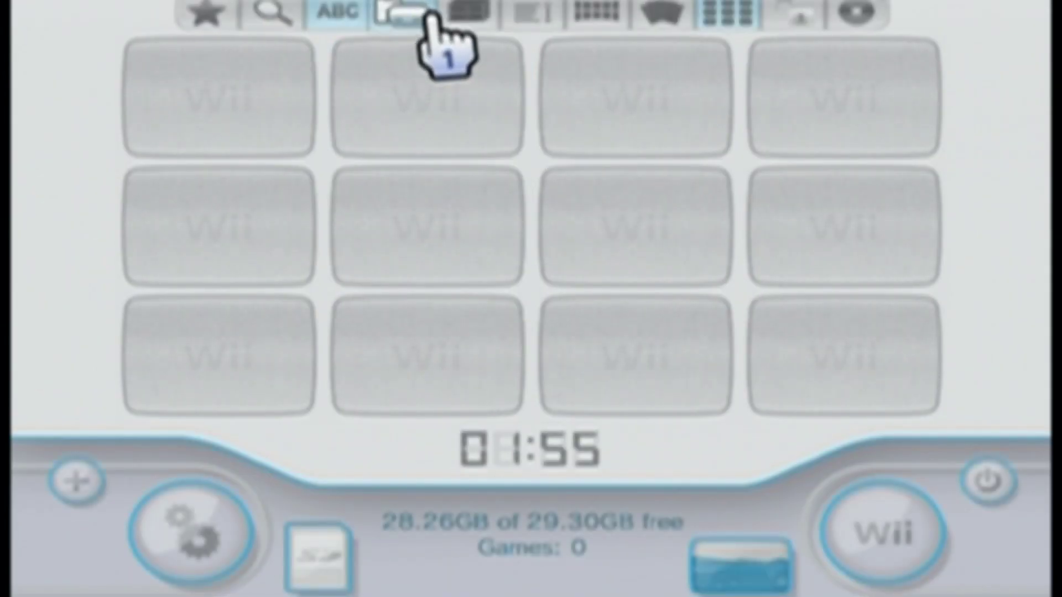
left_click(406, 16)
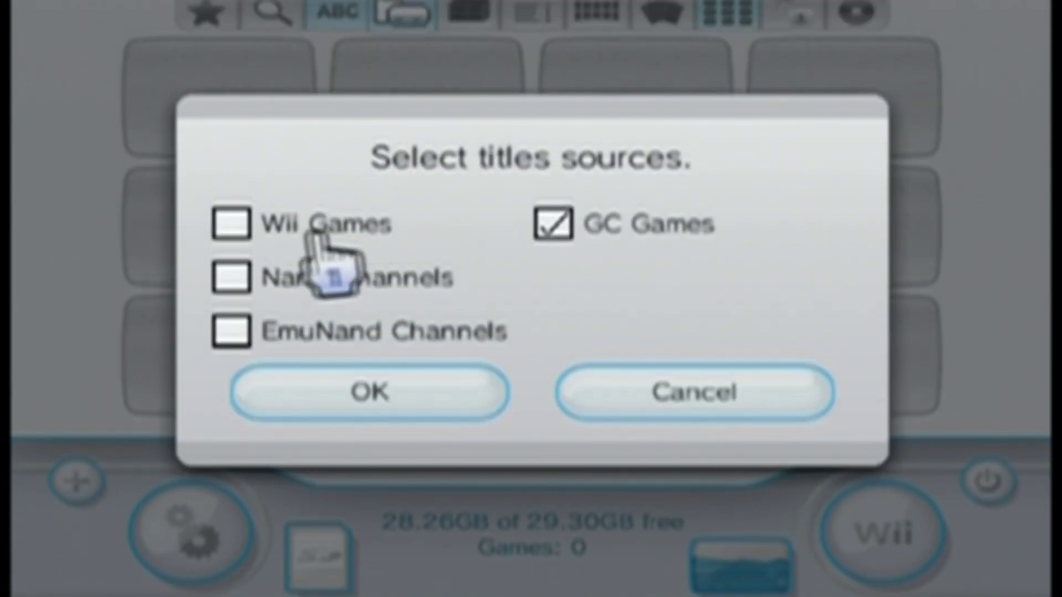
left_click(230, 220)
left_click(310, 390)
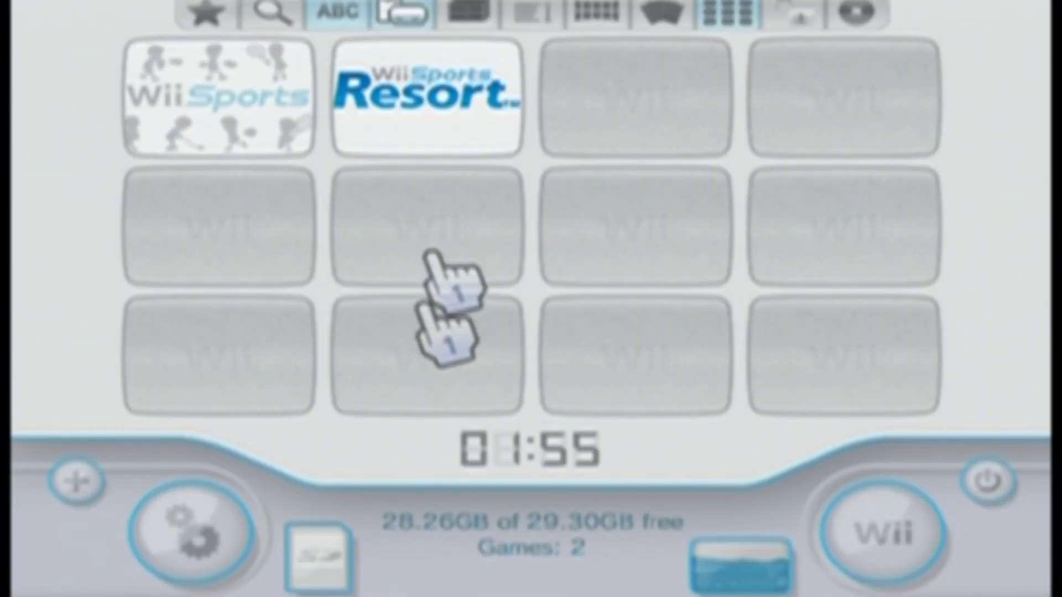